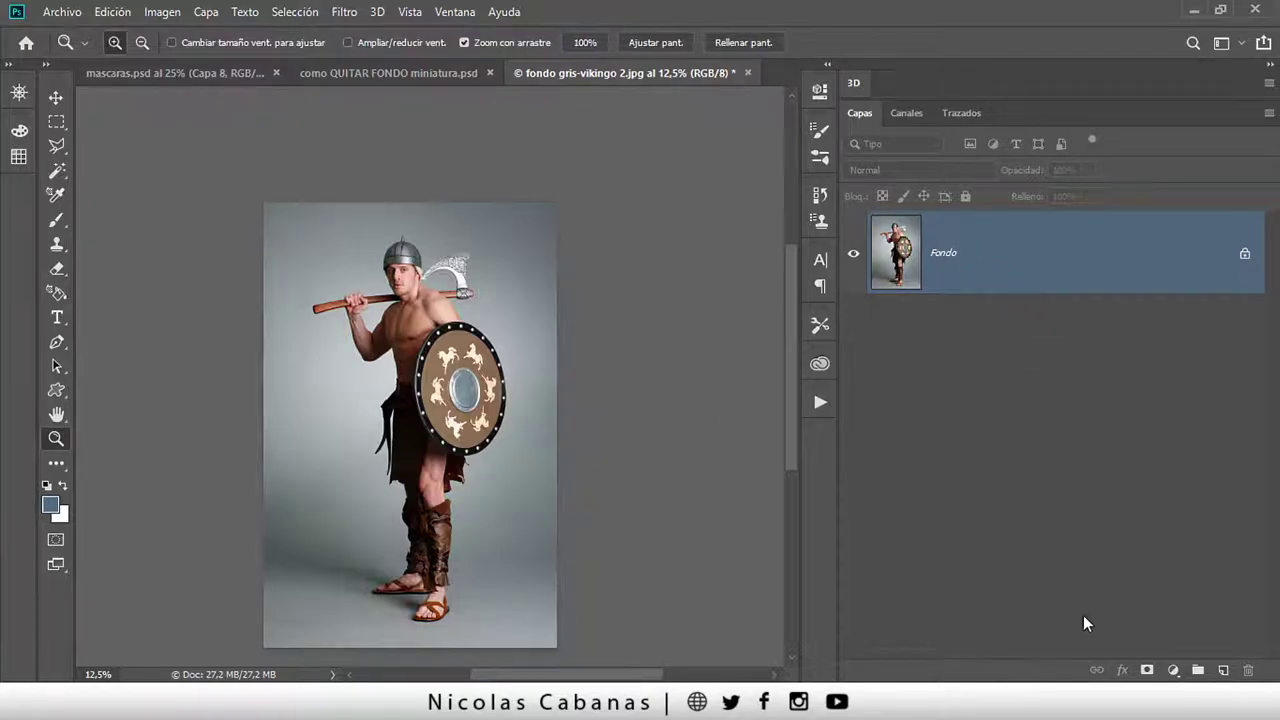
- Add a Brightness/Contrast adjustment layer that darkens the image to brightness -57
click(1173, 670)
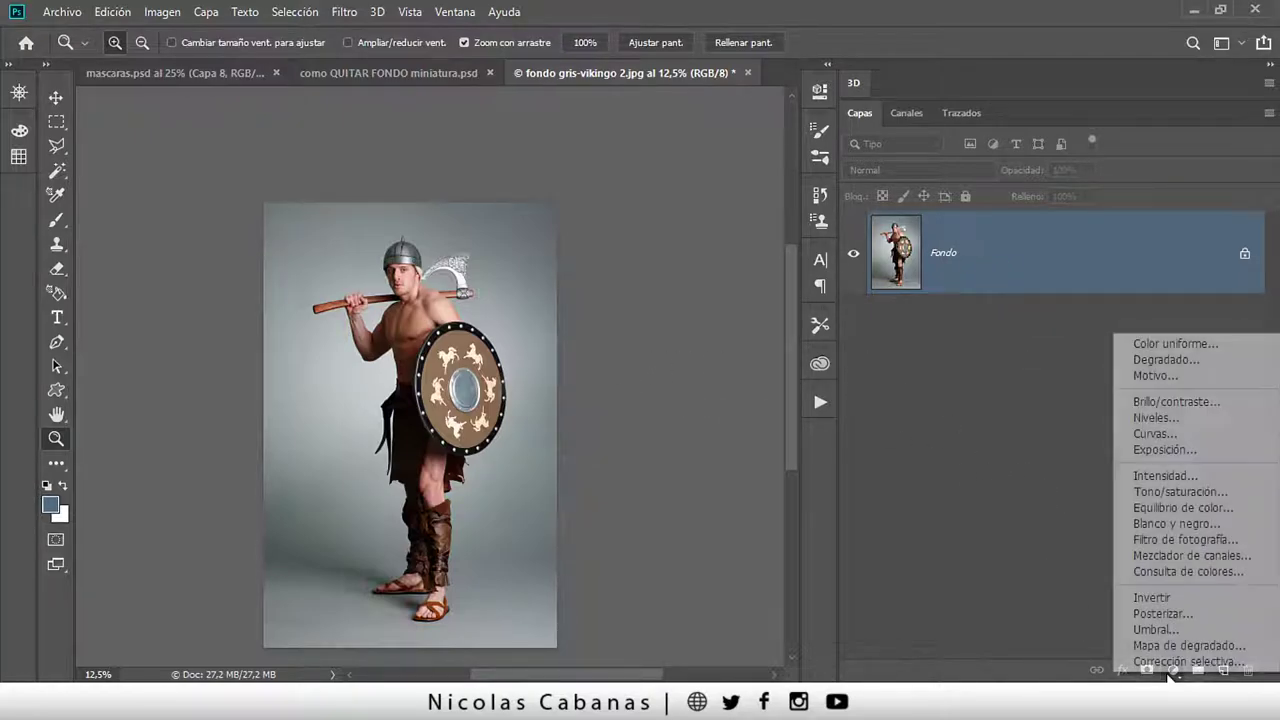
click(1178, 402)
mouse_move(677, 193)
mouse_down()
mouse_move(645, 197)
mouse_move(732, 233)
mouse_up()
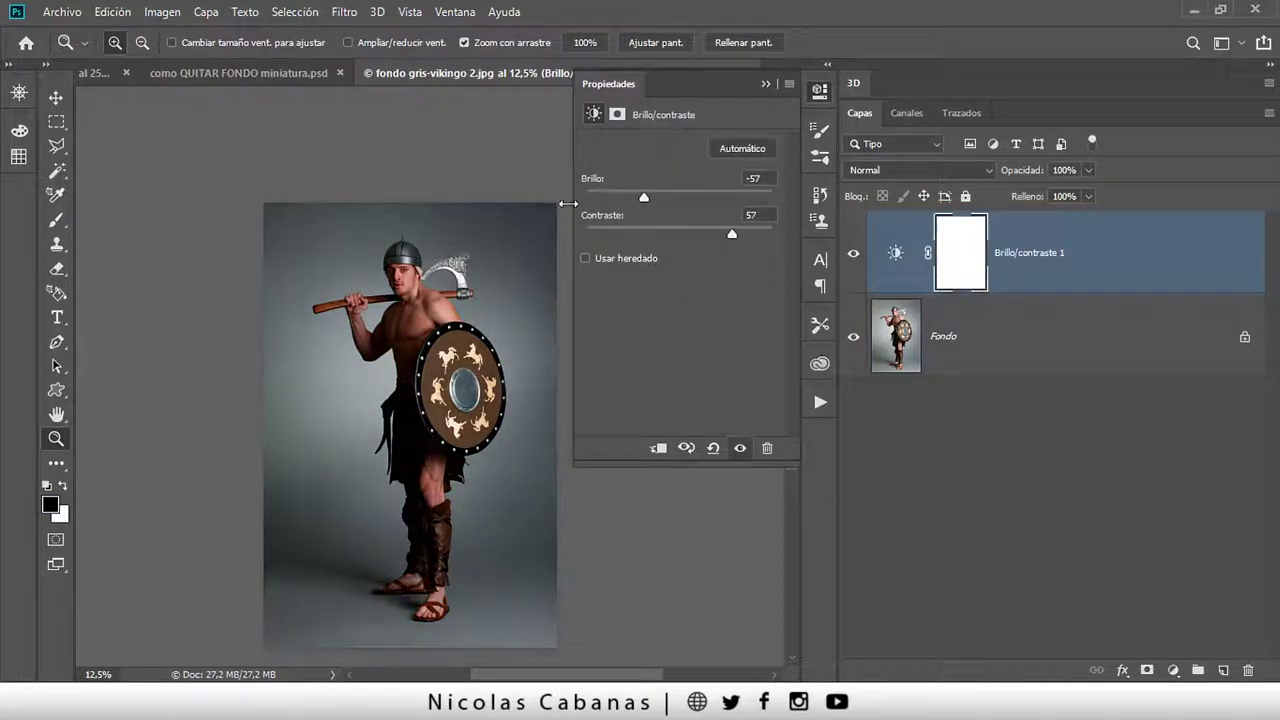
- Select the viking warrior with Quick Selection's Select Subject
right_click(57, 174)
click(143, 170)
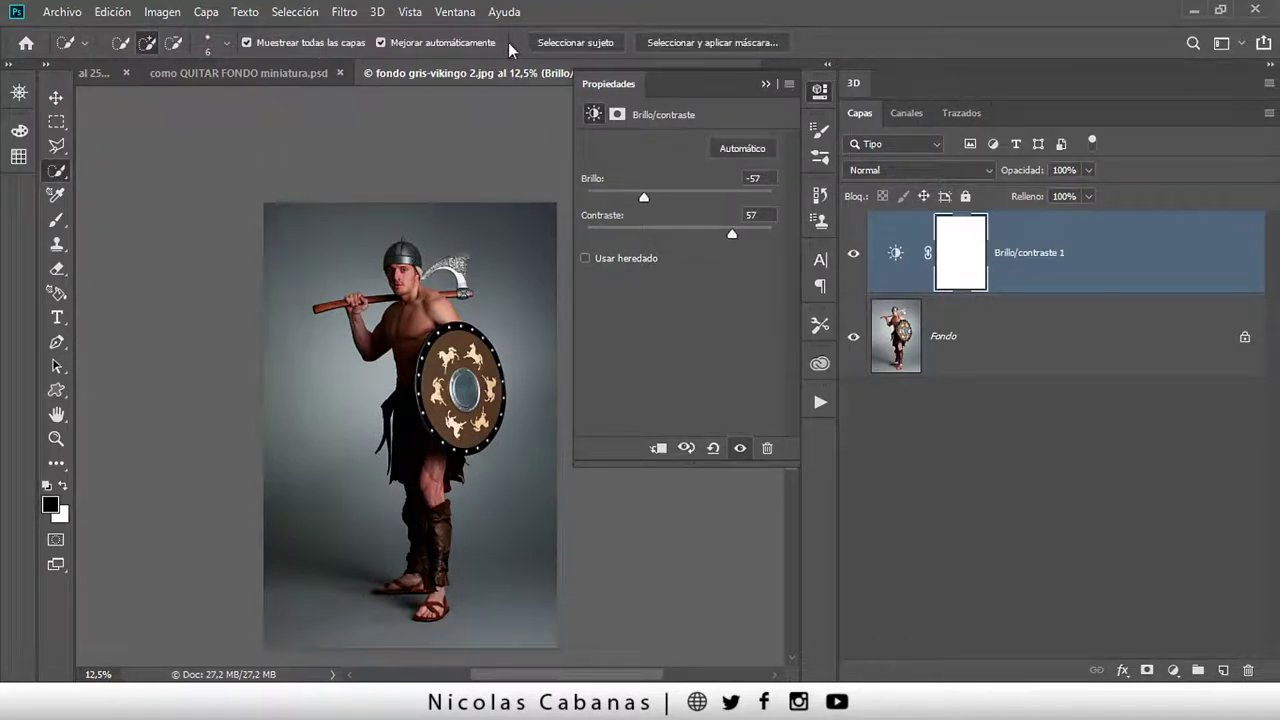
click(570, 42)
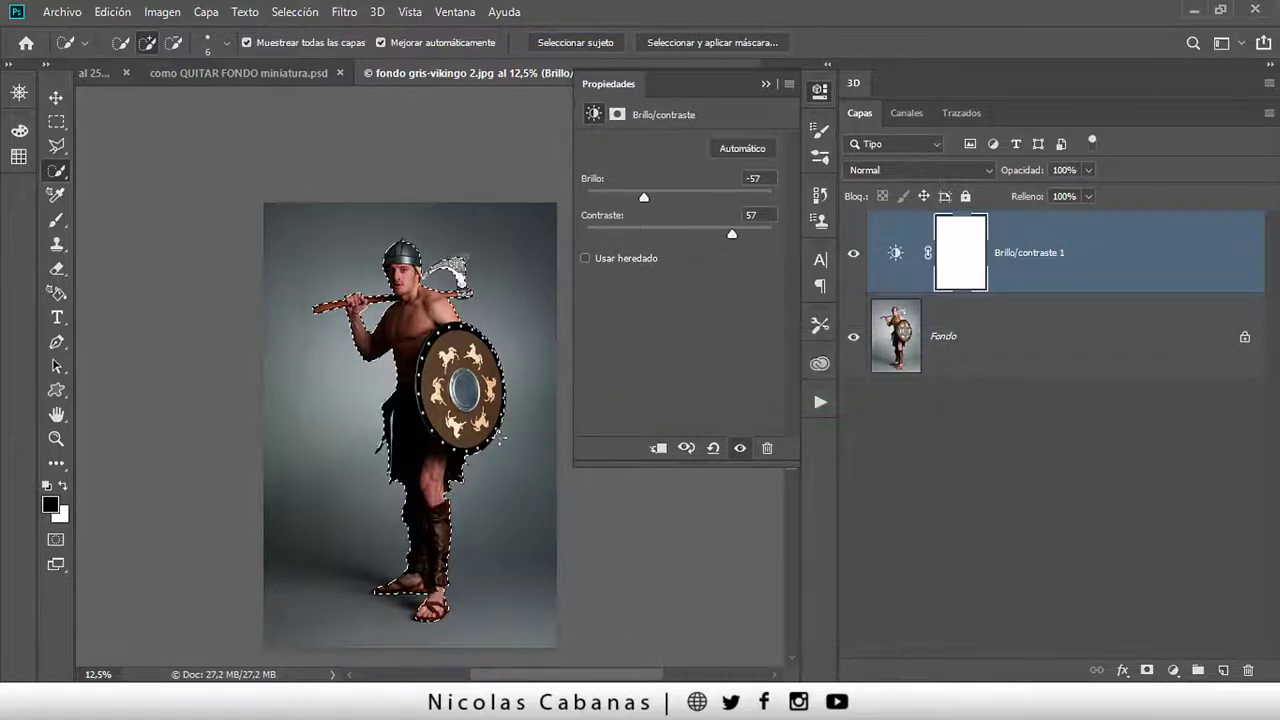
- Zoom in on the warrior's upper body and delete the Brightness/Contrast adjustment layer
click(766, 84)
key(z)
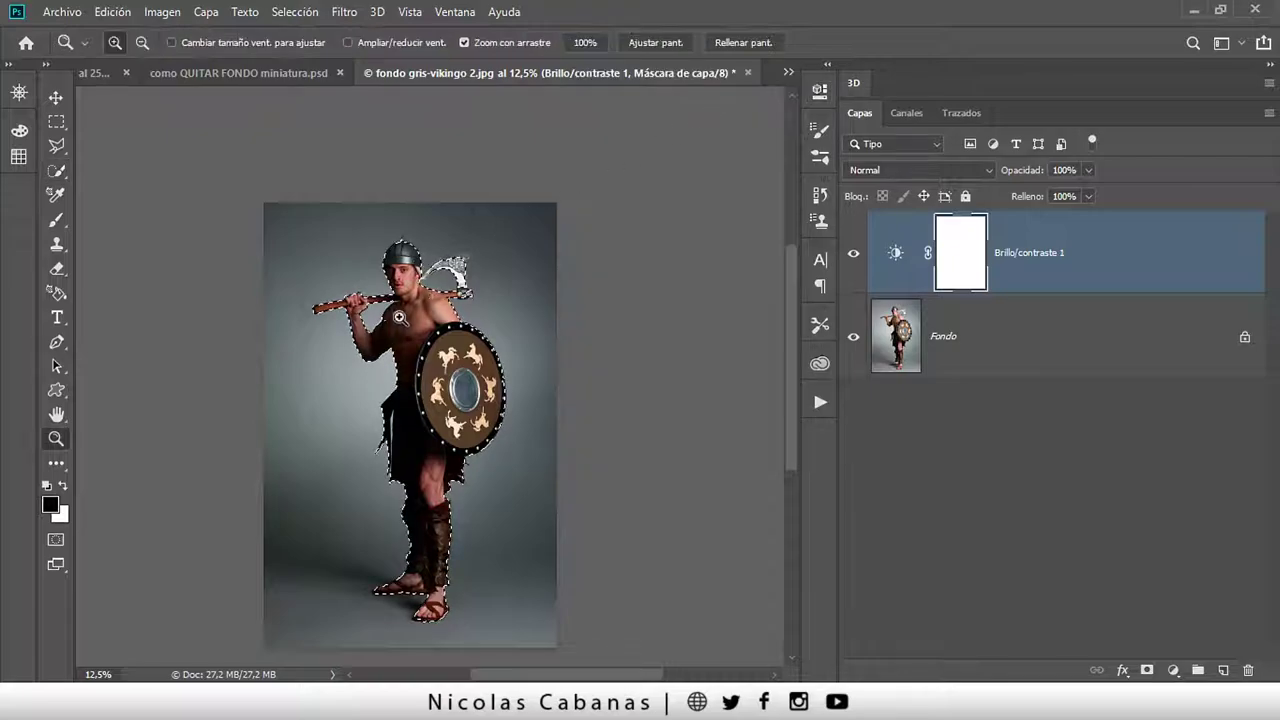
mouse_move(399, 317)
mouse_down()
mouse_move(586, 206)
mouse_move(566, 246)
mouse_up()
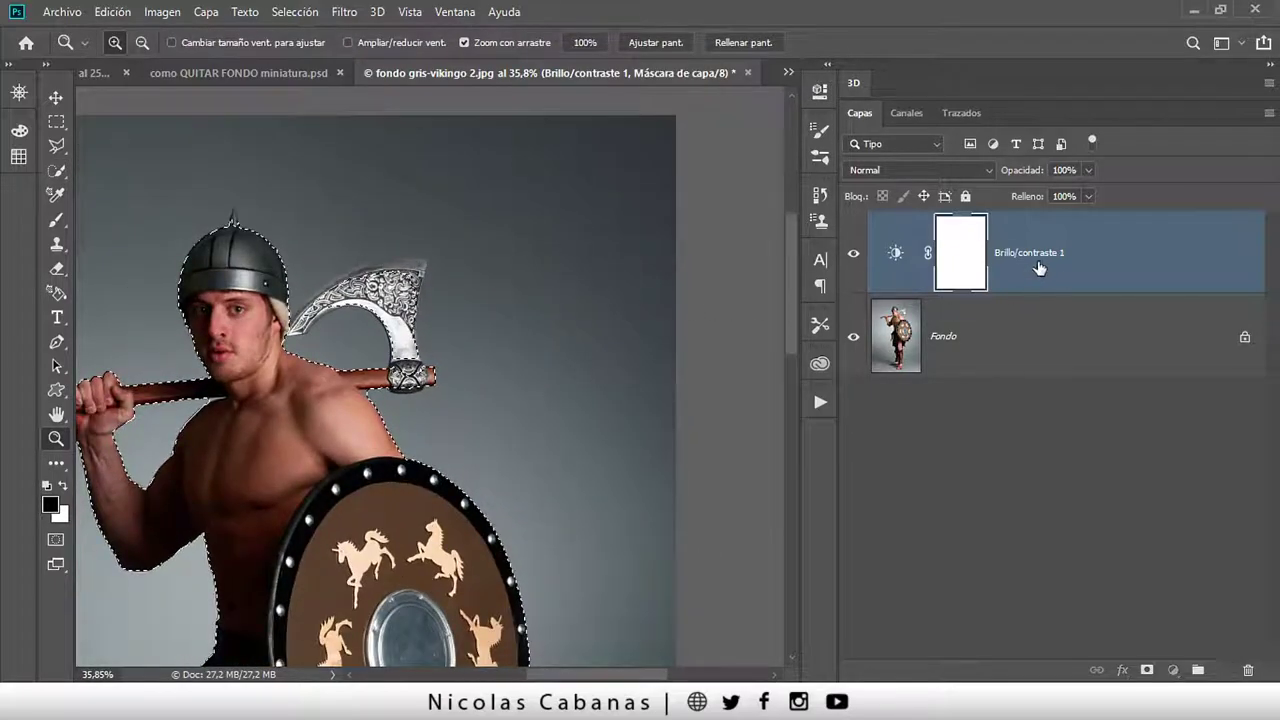
drag(1040, 268, 1245, 668)
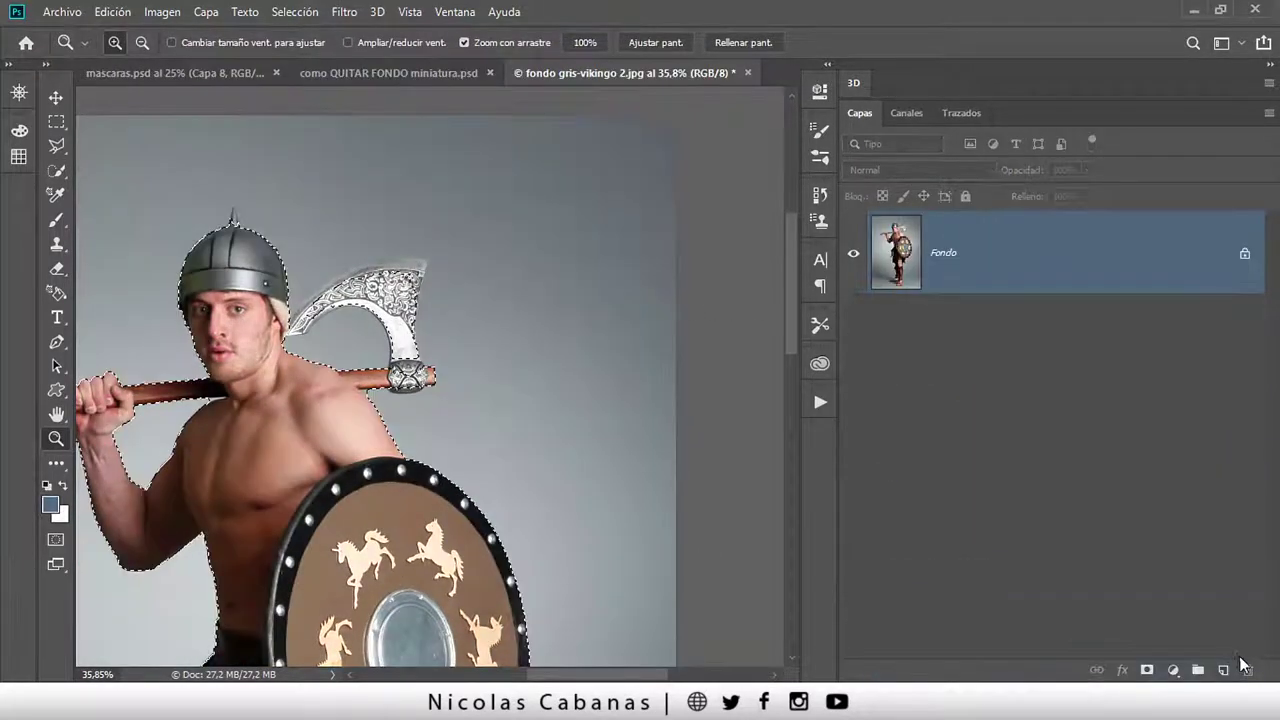
drag(434, 448, 608, 208)
- Mask the grey background from the subject selection and place an empty Capa 1 beneath Capa 0
alt+click(518, 259)
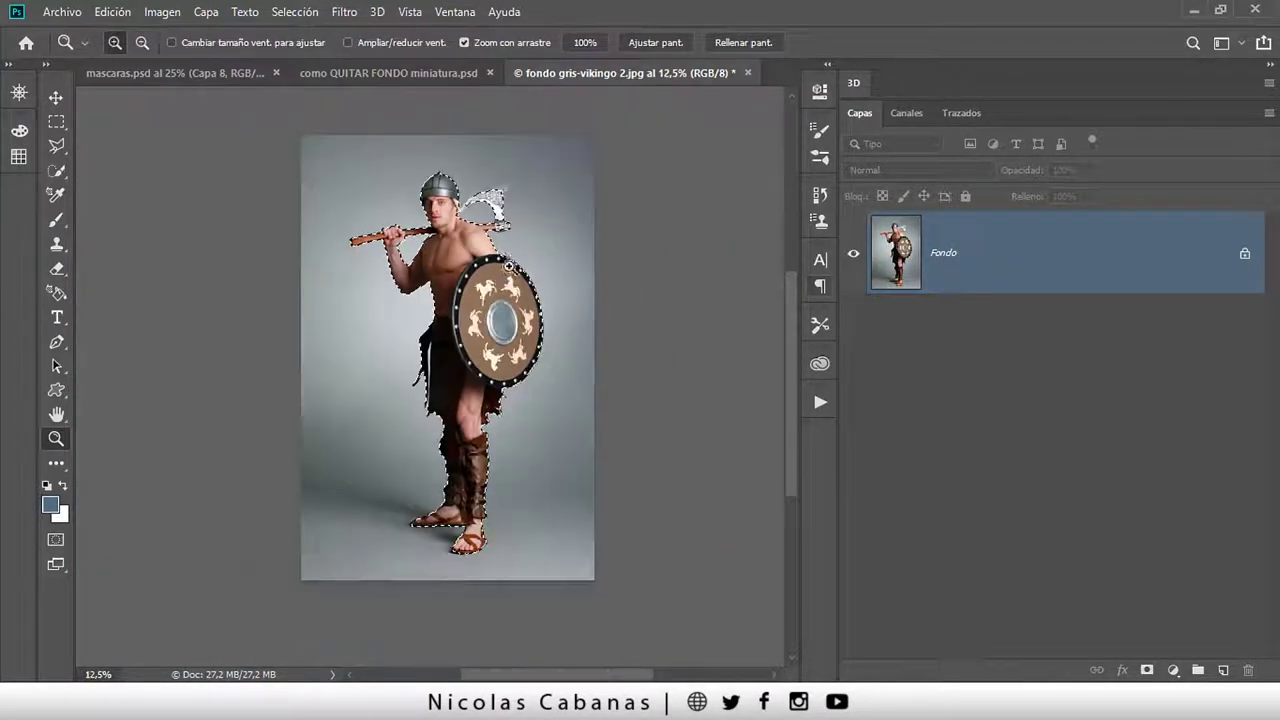
click(464, 386)
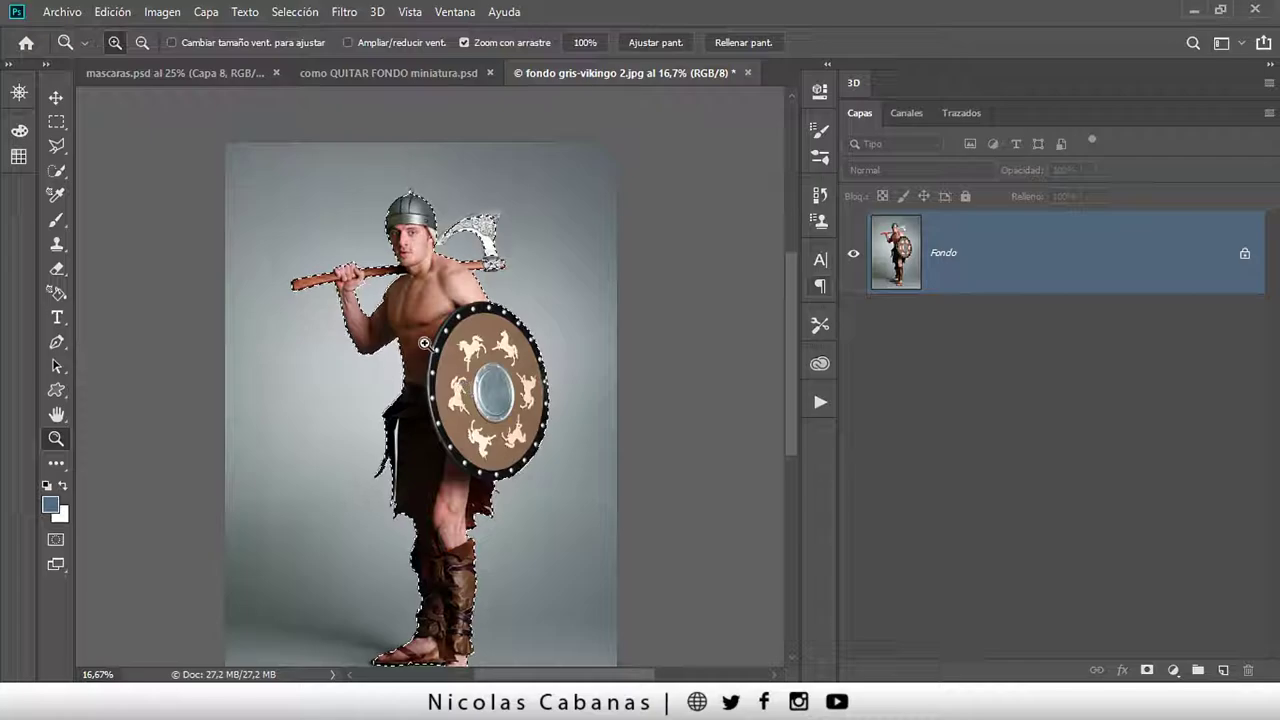
click(1146, 671)
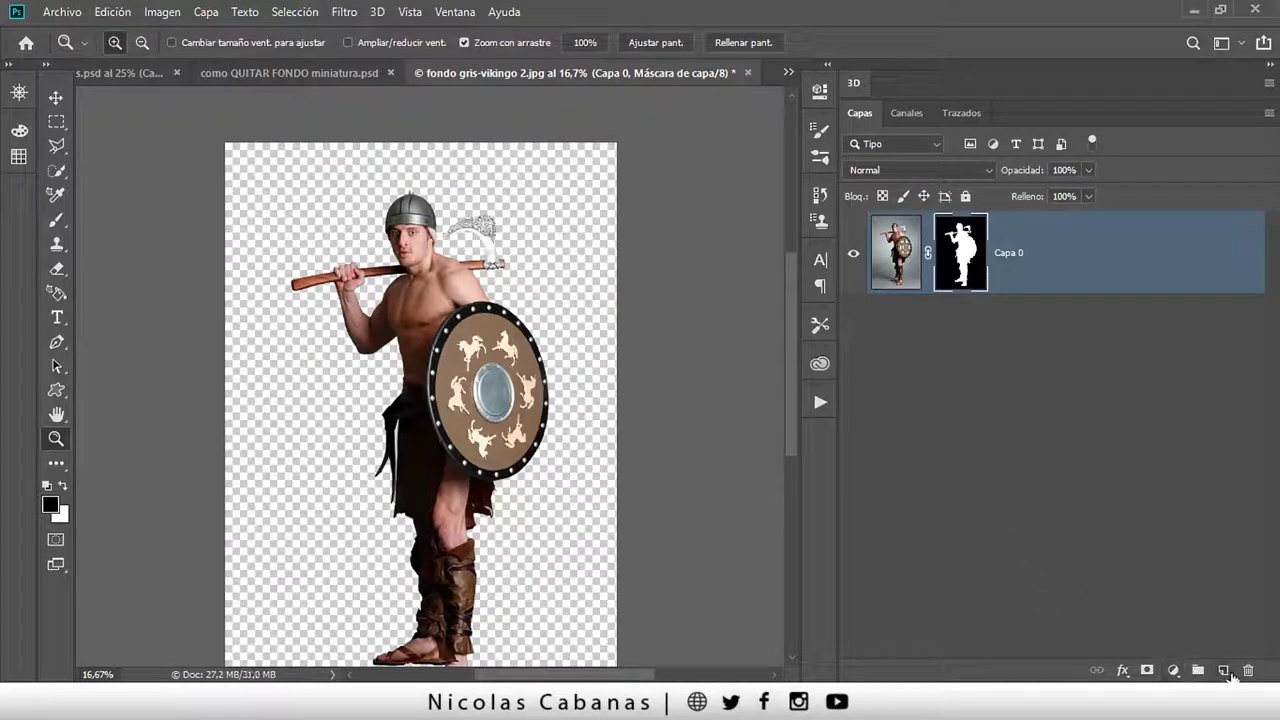
click(1223, 670)
drag(1063, 271, 1047, 400)
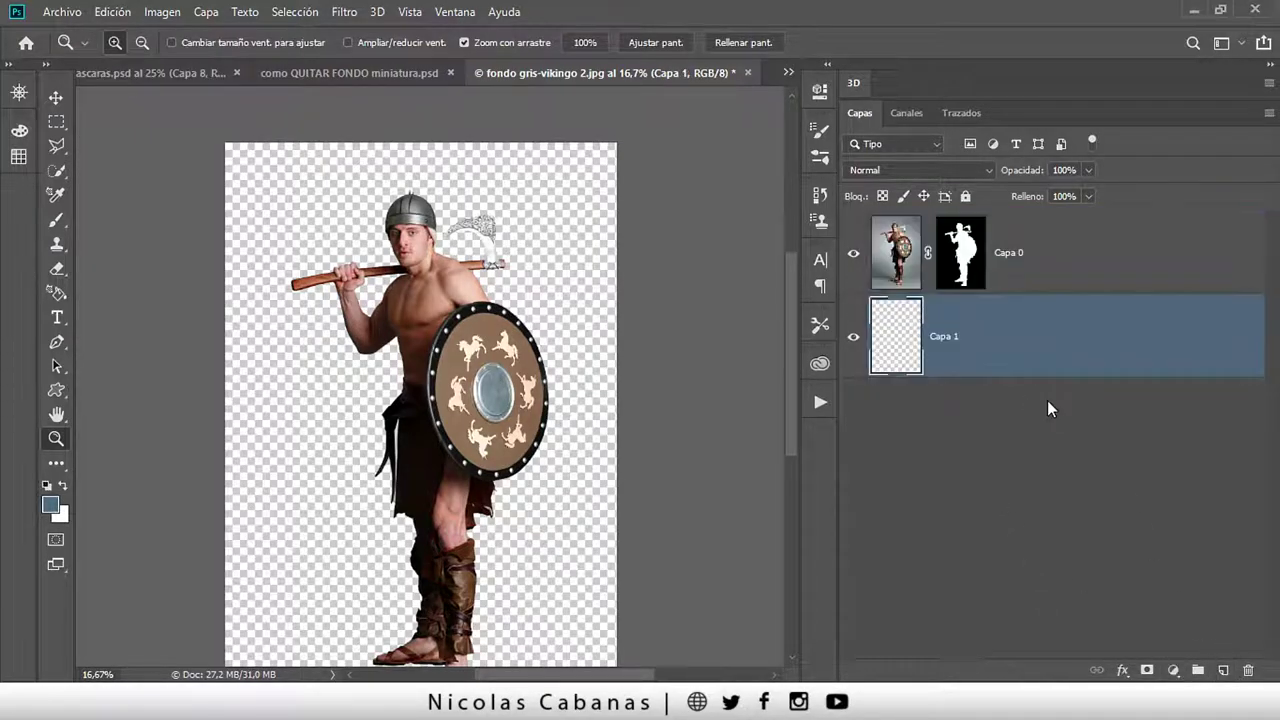
- Fill Capa 1 with blue, add a white-filled Capa 2 beneath it, and reselect Capa 0
key(alt+BackSpace)
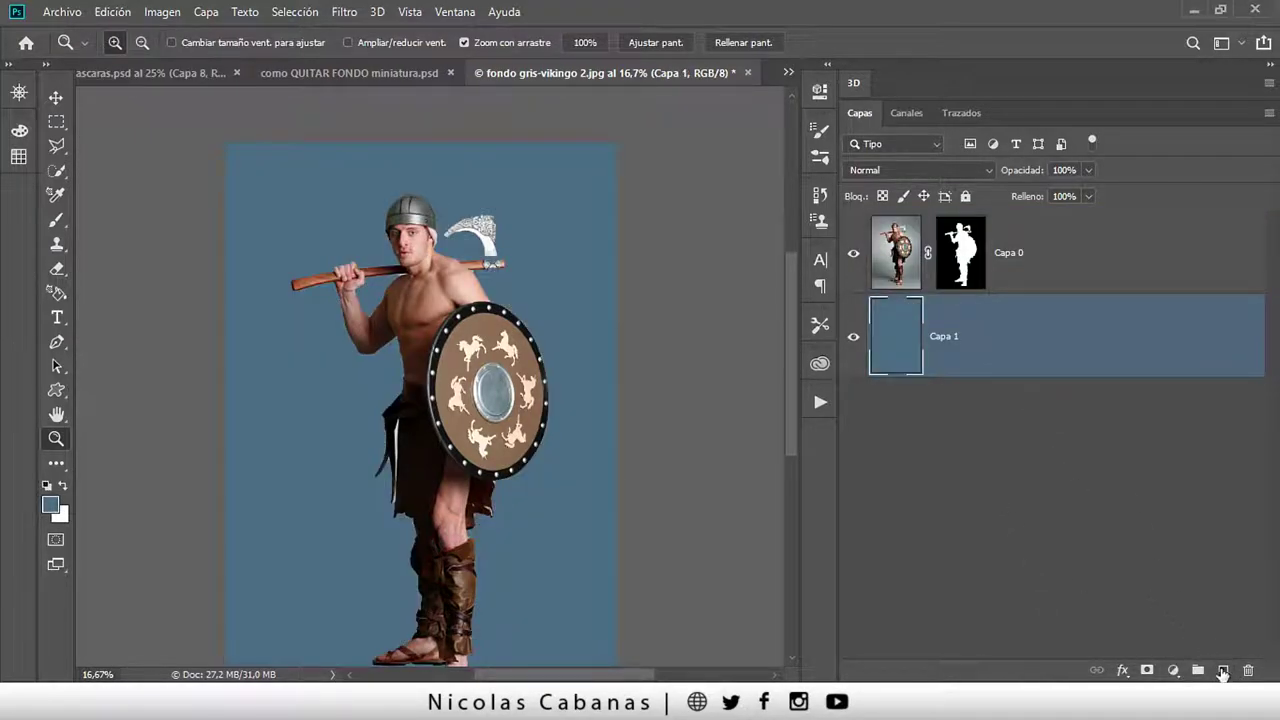
click(1222, 671)
drag(1100, 336, 1102, 520)
key(ctrl+BackSpace)
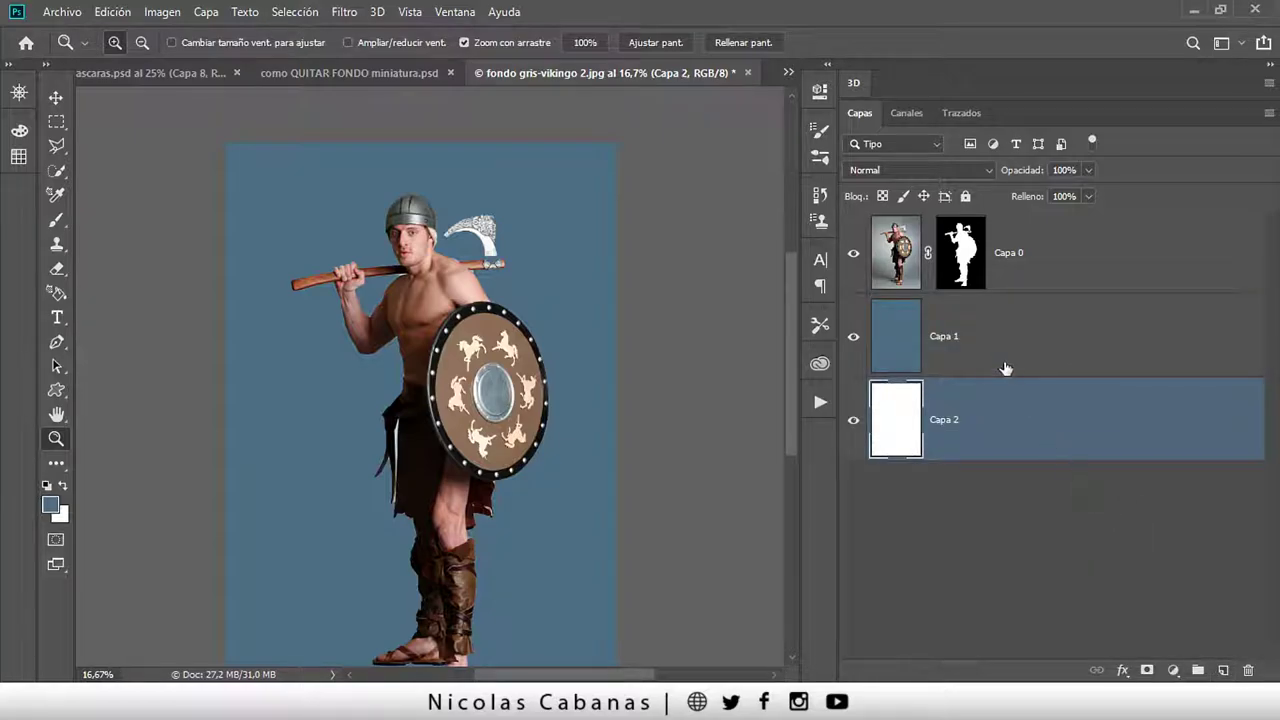
click(1050, 271)
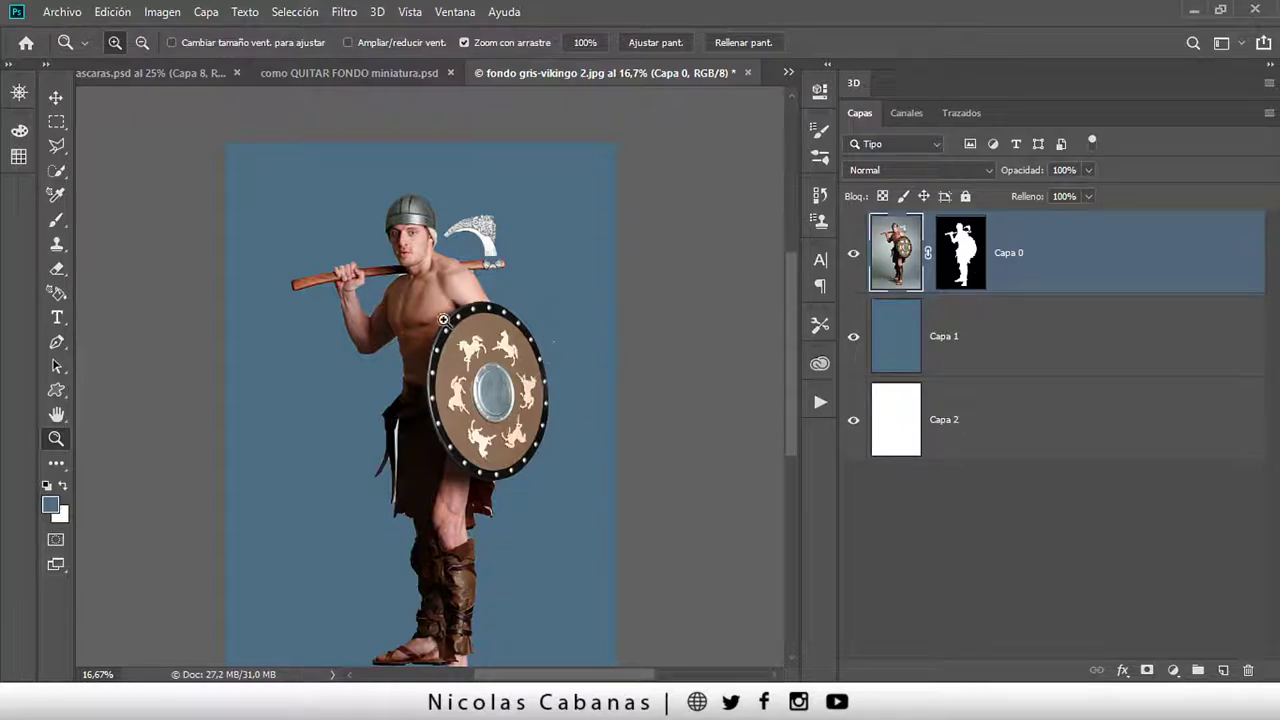
drag(443, 319, 427, 281)
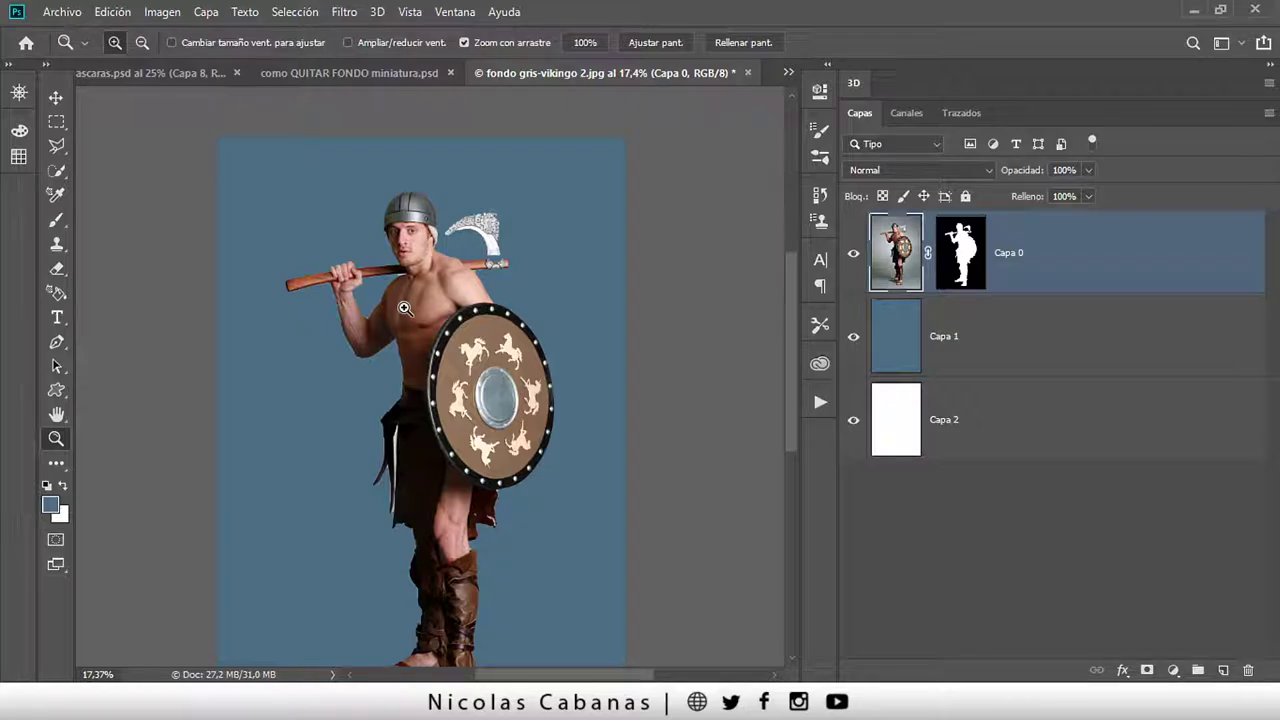
- Display Capa 0's black-and-white mask and zoom in to inspect the axe handle edge
click(962, 265)
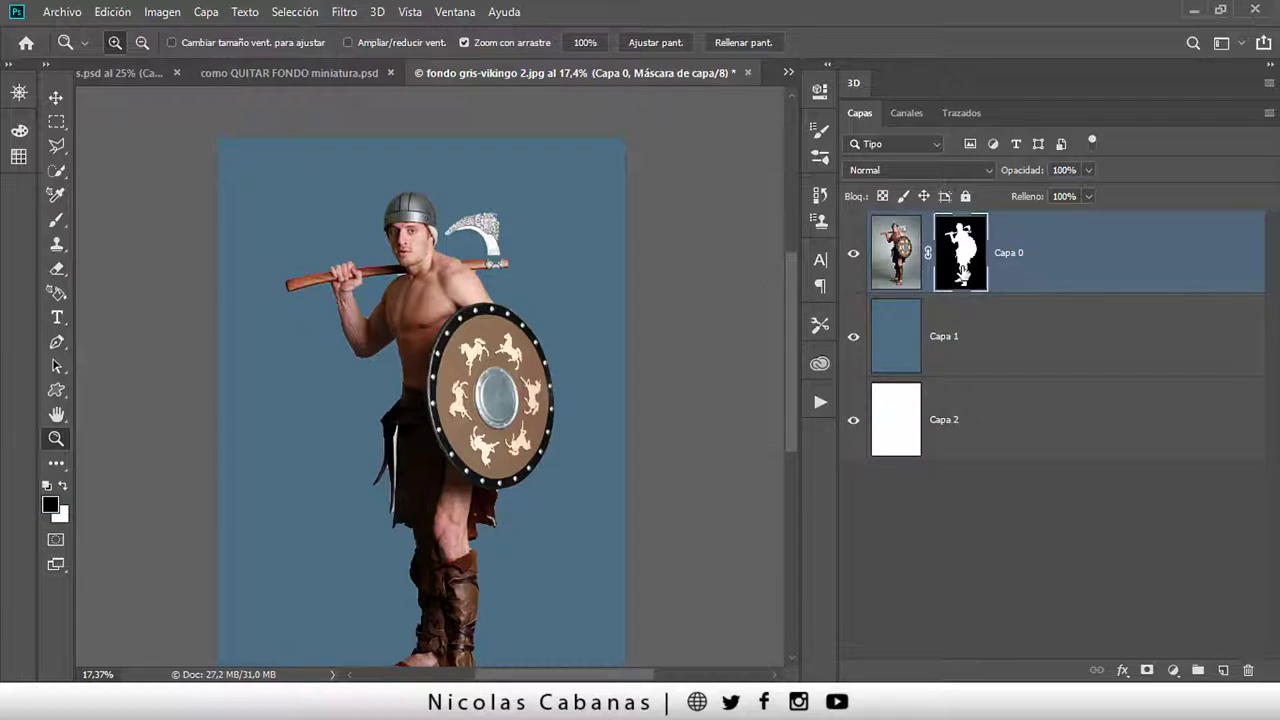
alt+click(955, 268)
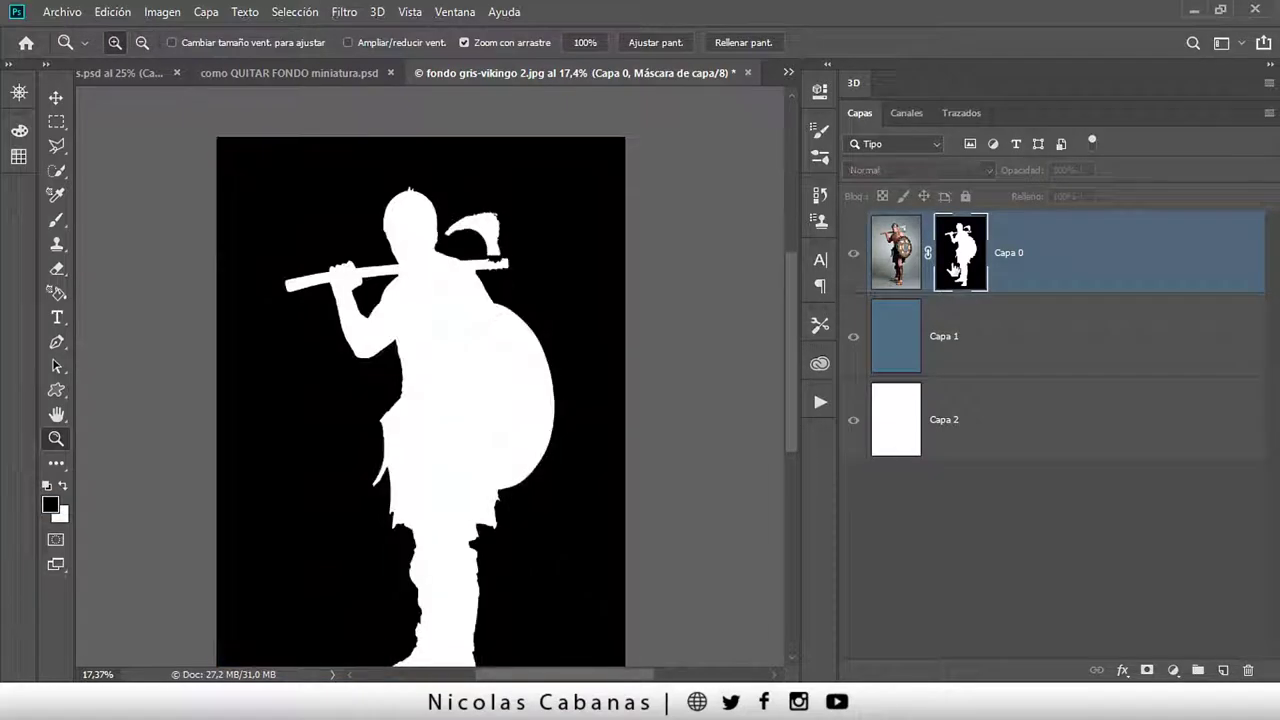
drag(445, 278, 540, 275)
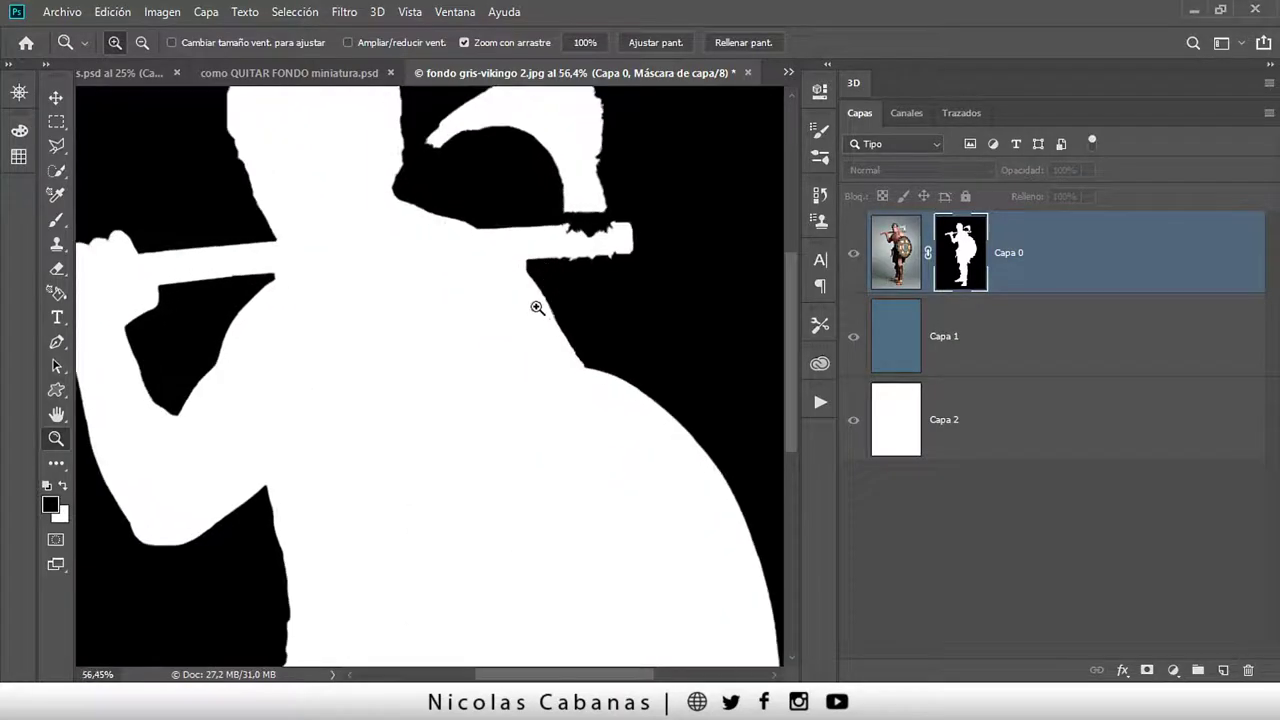
mouse_move(360, 371)
mouse_down()
mouse_move(486, 457)
mouse_move(489, 483)
mouse_up()
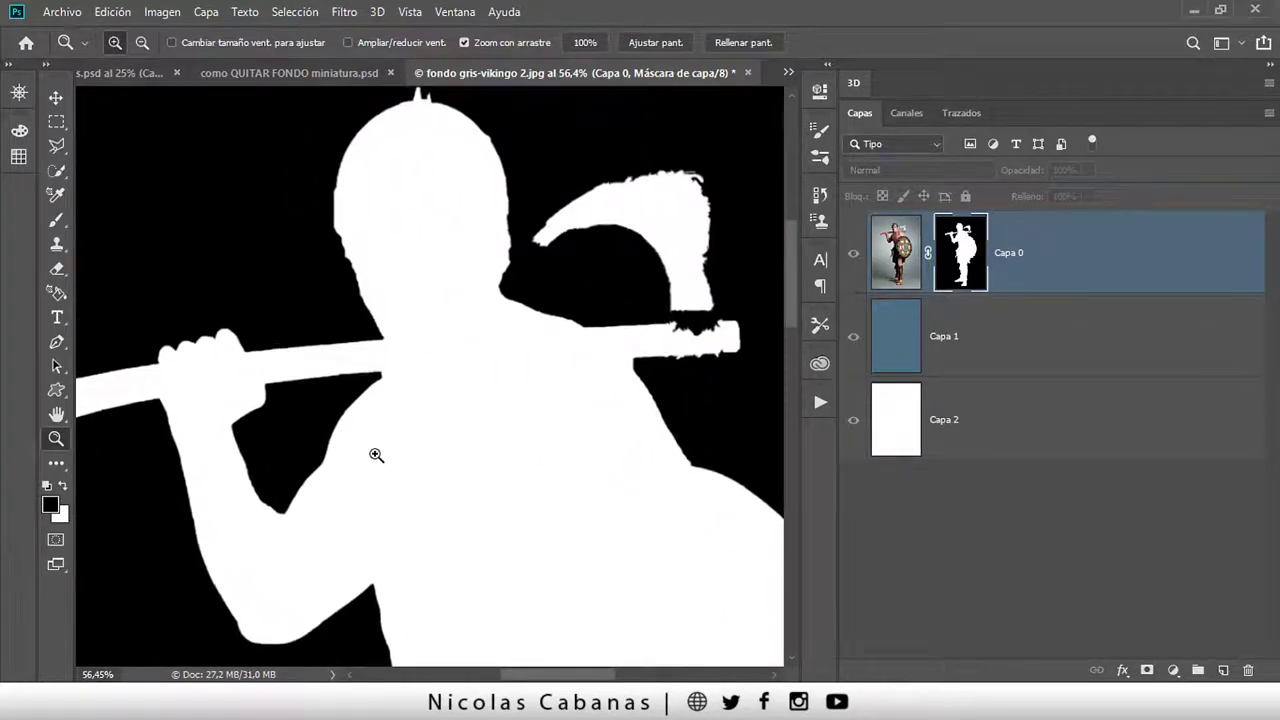
drag(344, 338, 426, 394)
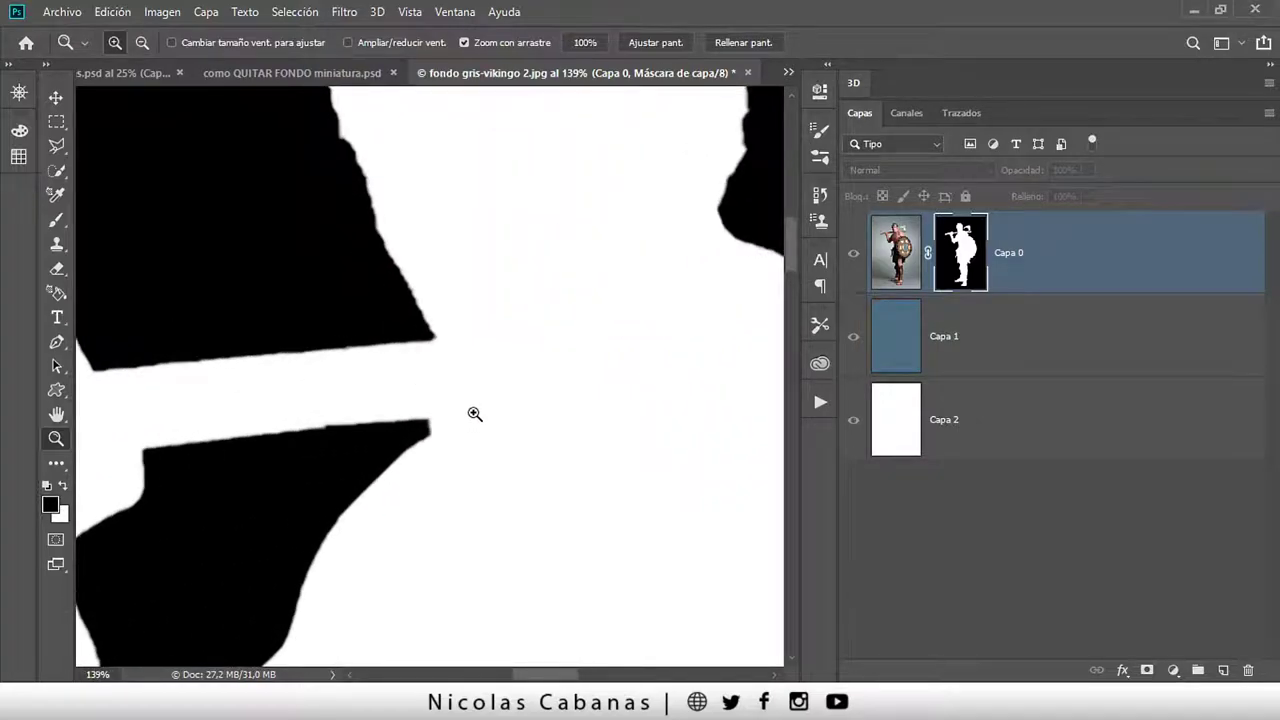
drag(480, 372, 440, 386)
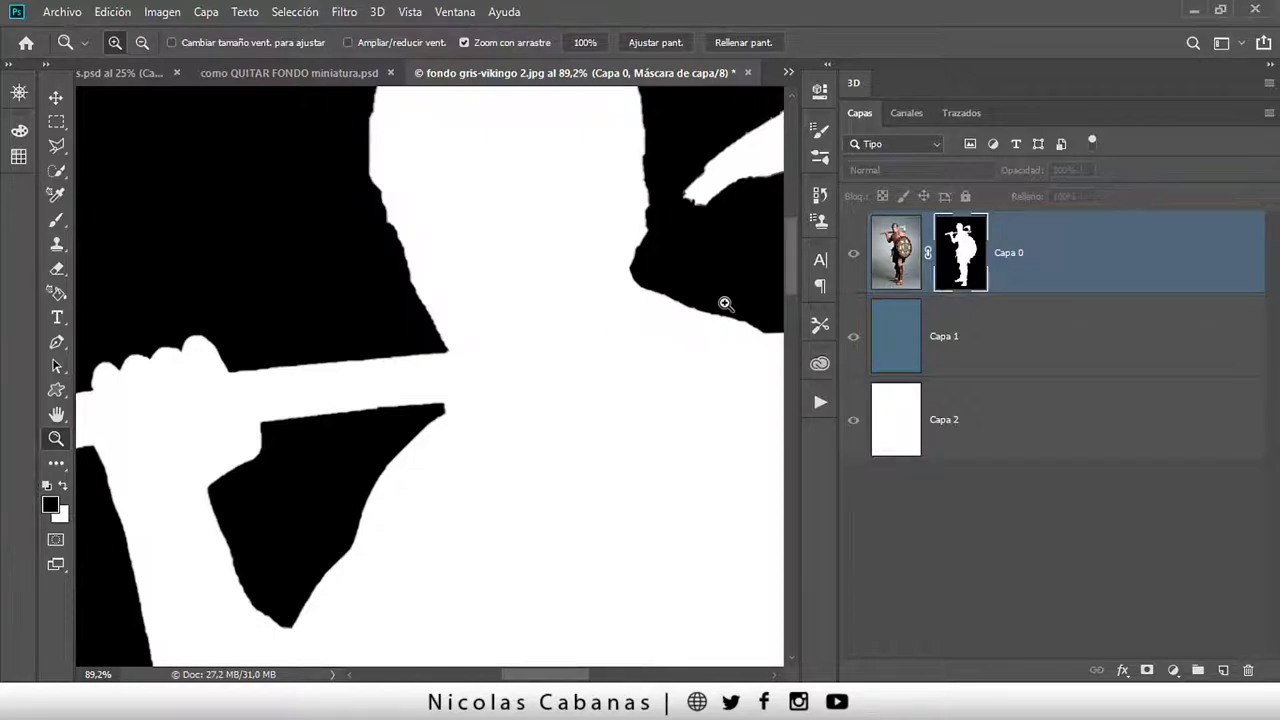
- Check the mask in the Channels panel, then return to Layers and zoom out to the whole silhouette
click(908, 113)
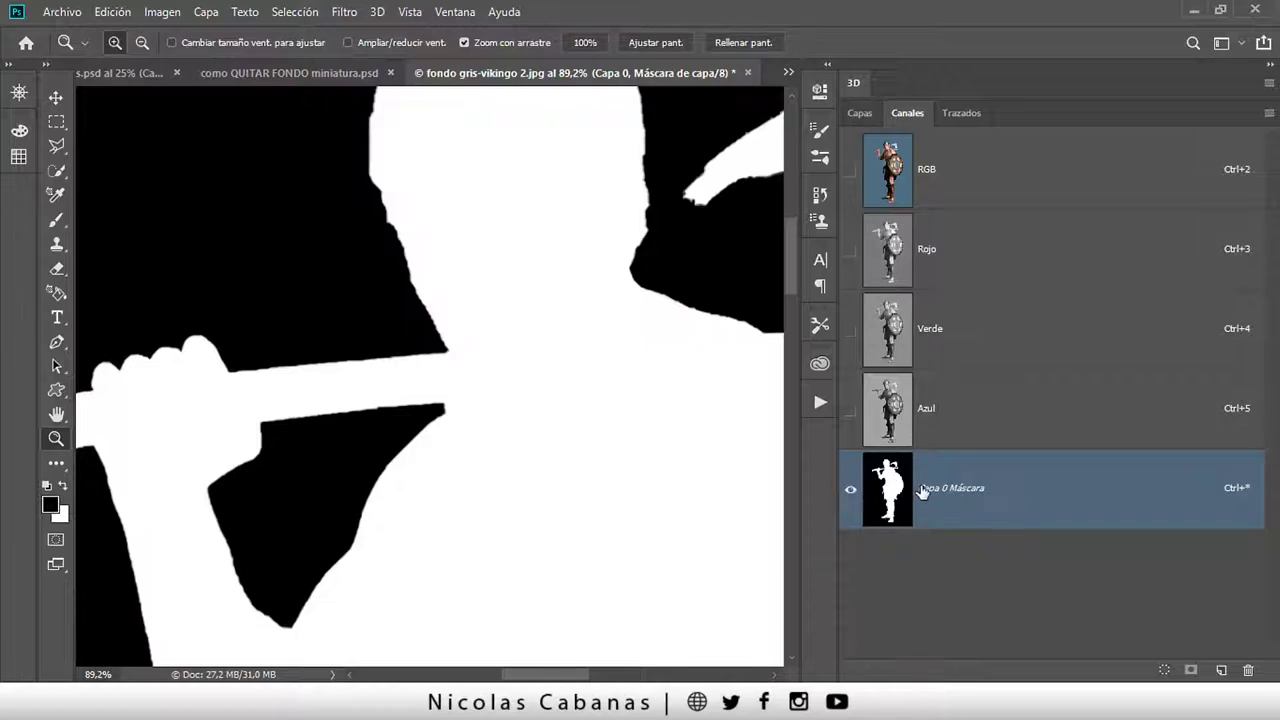
click(858, 114)
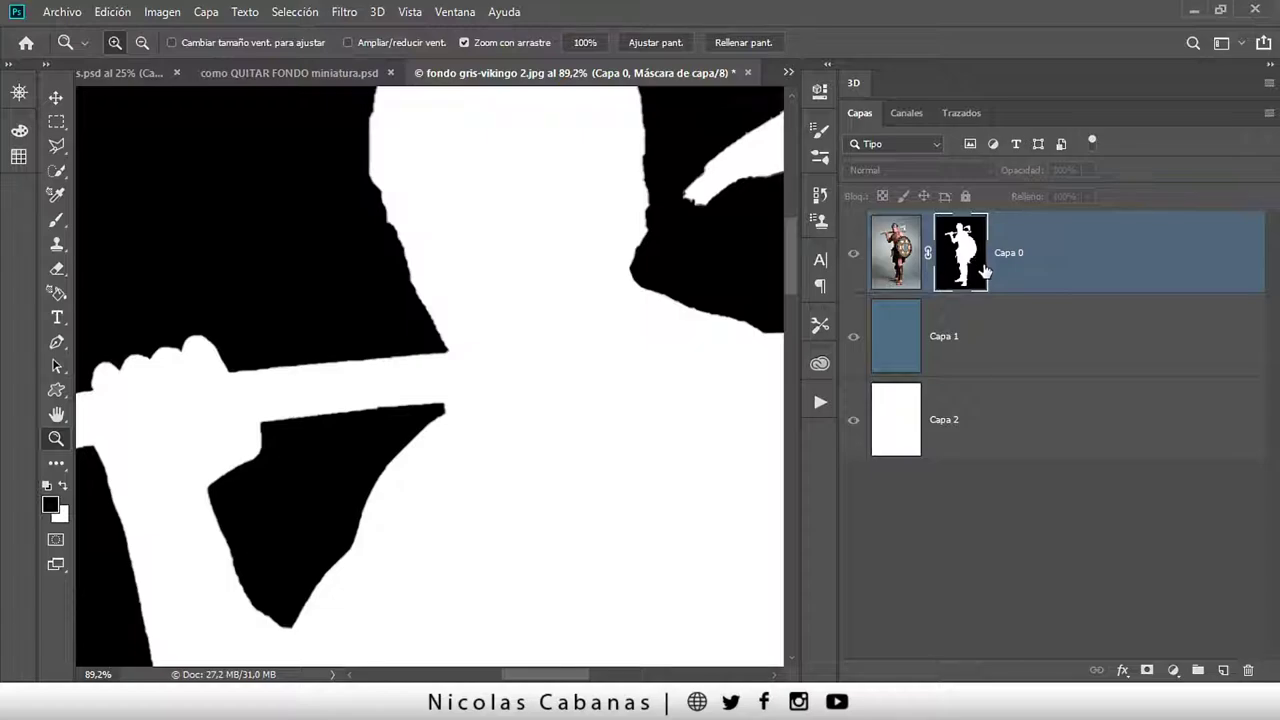
alt+click(600, 365)
alt+click(615, 415)
alt+click(600, 470)
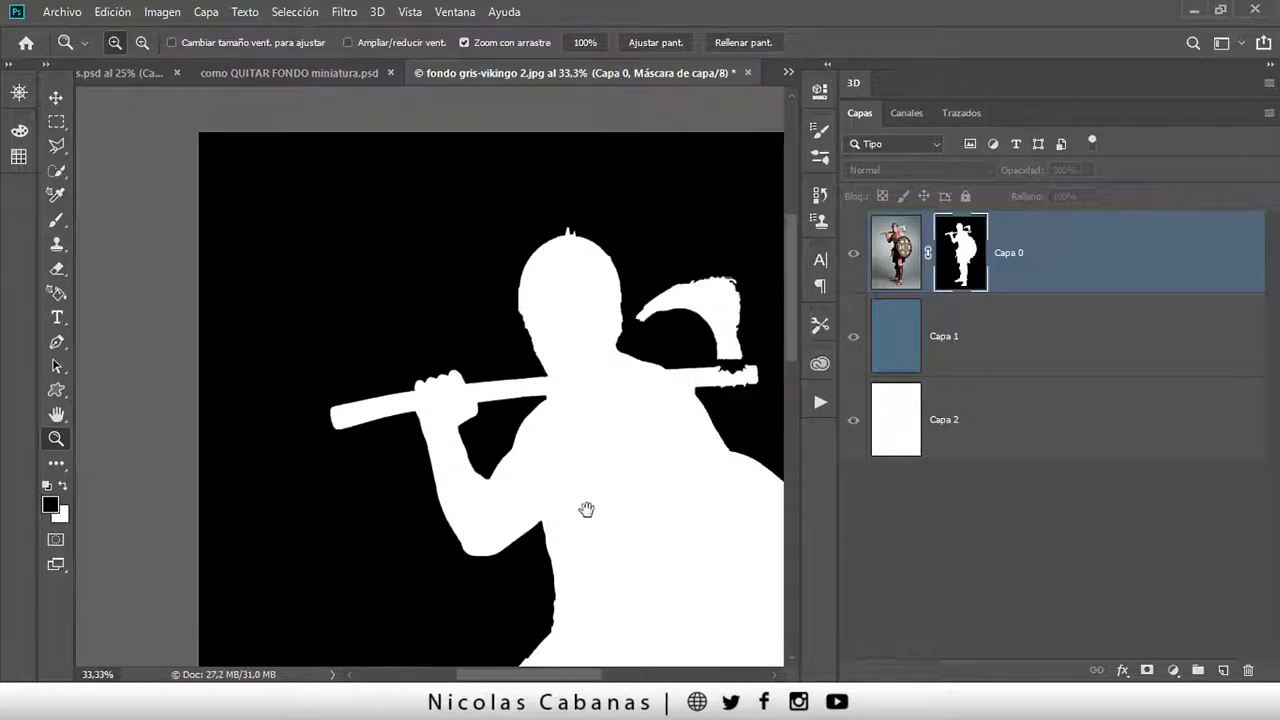
drag(586, 510, 508, 391)
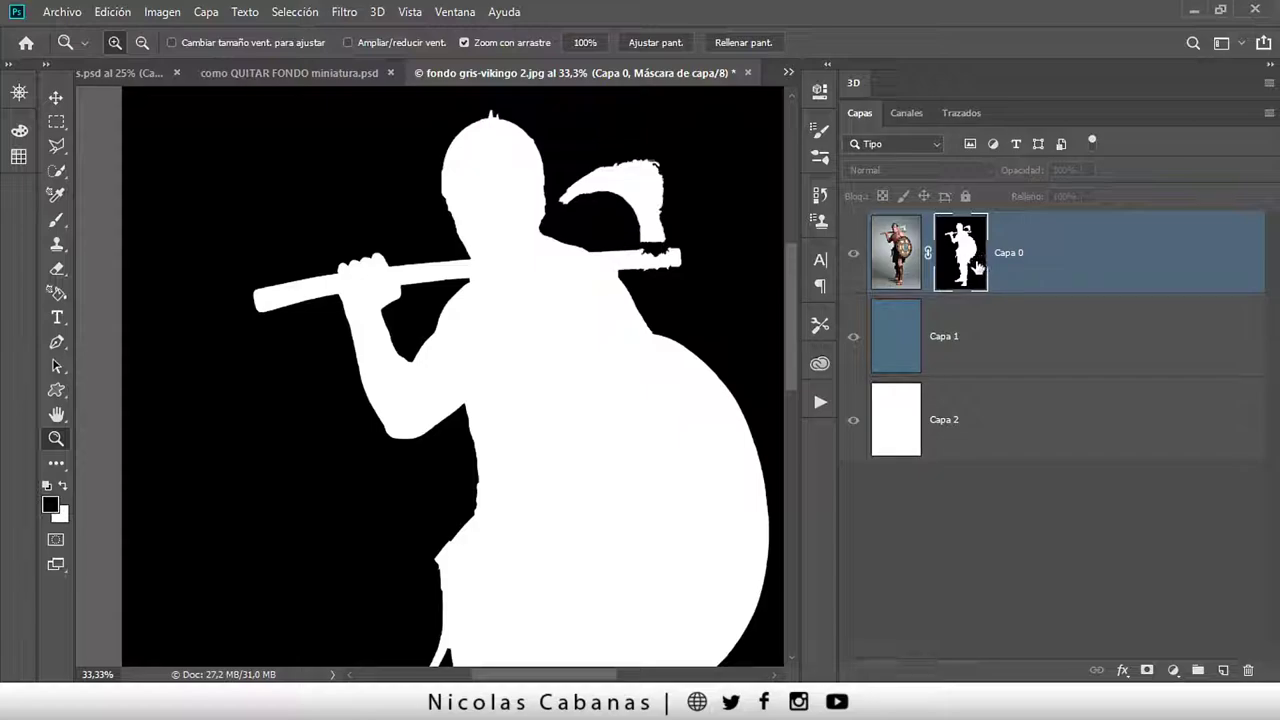
- Exit mask view, zoom out to fit the whole viking, and load Capa 0's mask as a selection
click(900, 255)
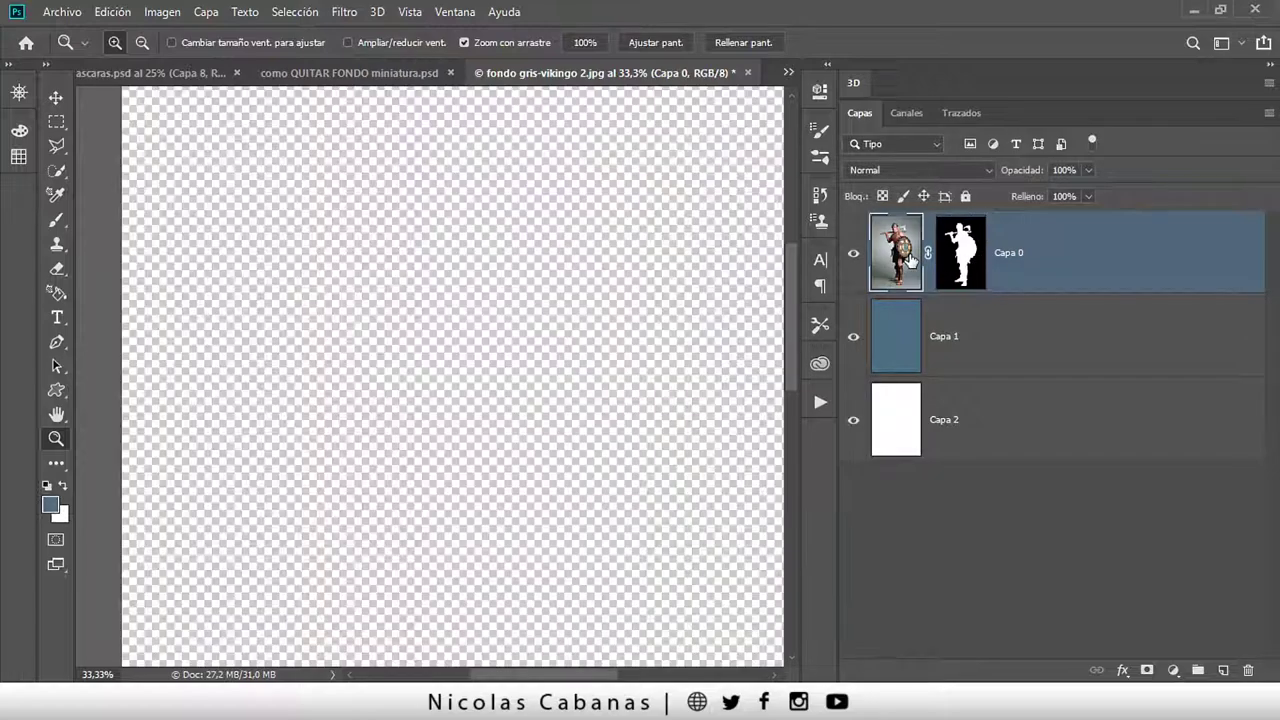
alt+click(640, 476)
drag(640, 476, 458, 340)
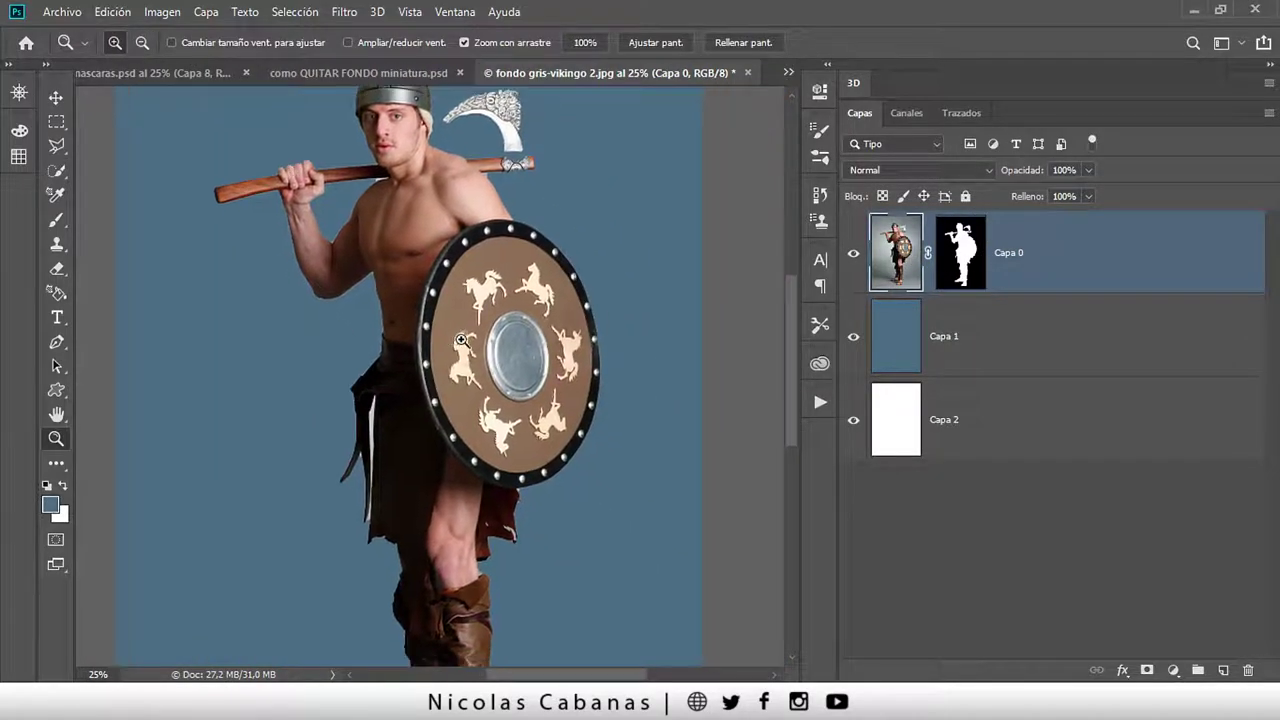
alt+click(458, 340)
mouse_move(422, 283)
mouse_down()
mouse_move(542, 279)
mouse_move(498, 253)
mouse_up()
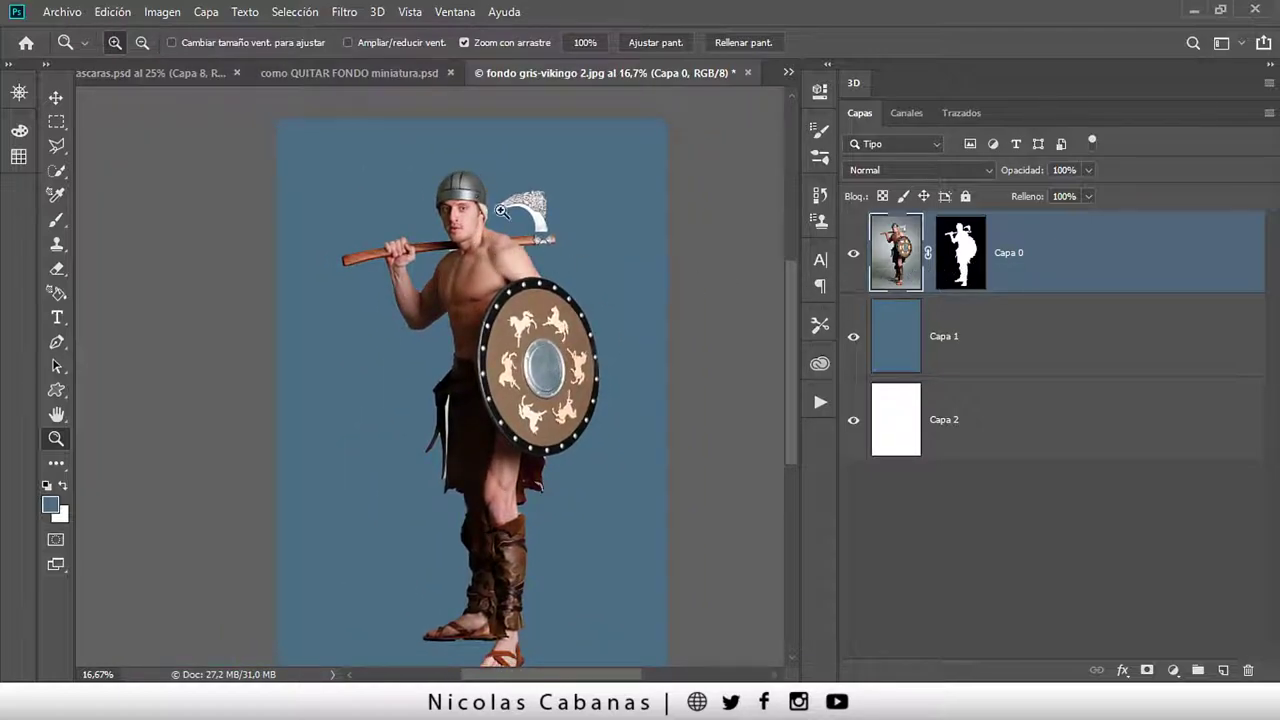
click(1008, 362)
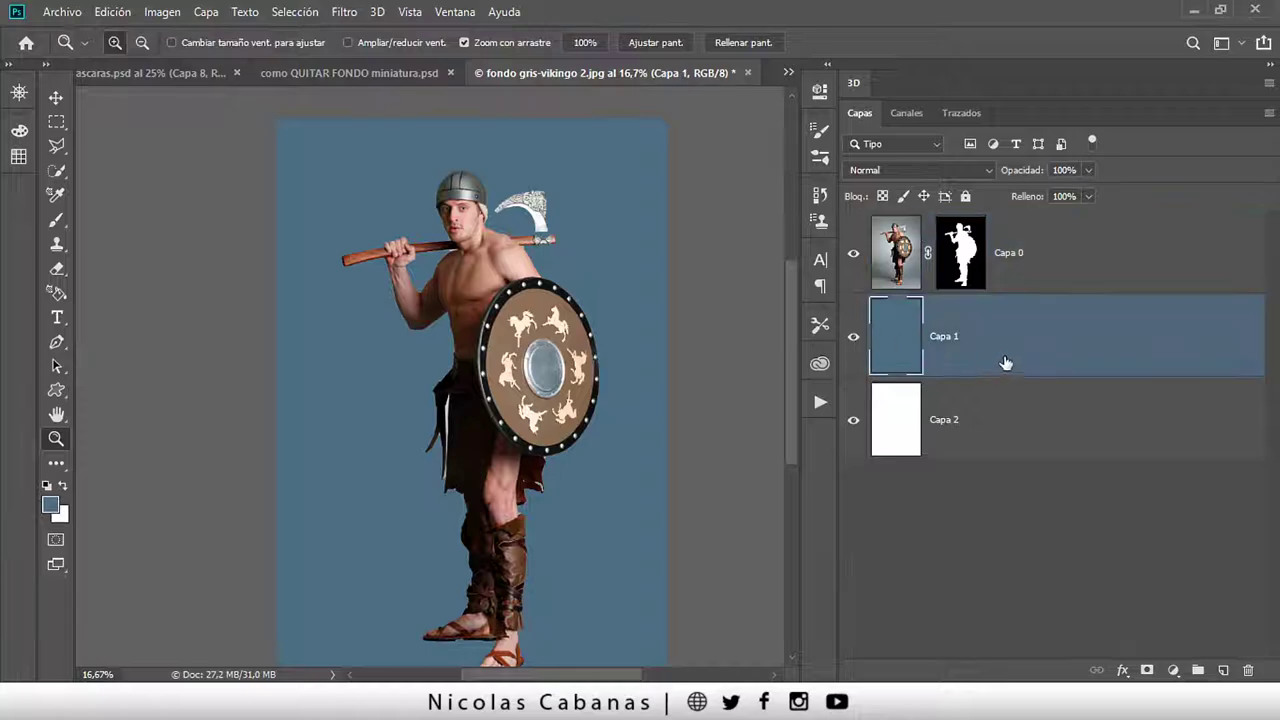
click(947, 259)
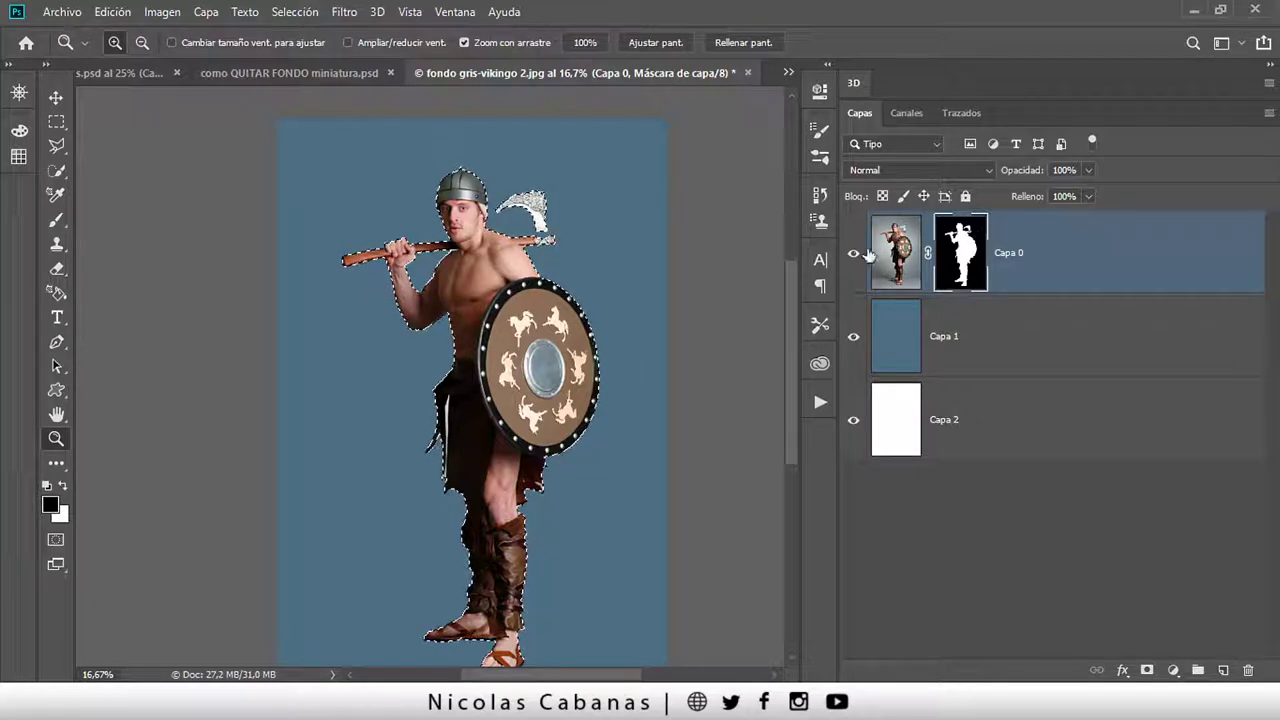
- Hide Capa 0, try a viking-silhouette mask on Capa 1, then undo it
click(853, 253)
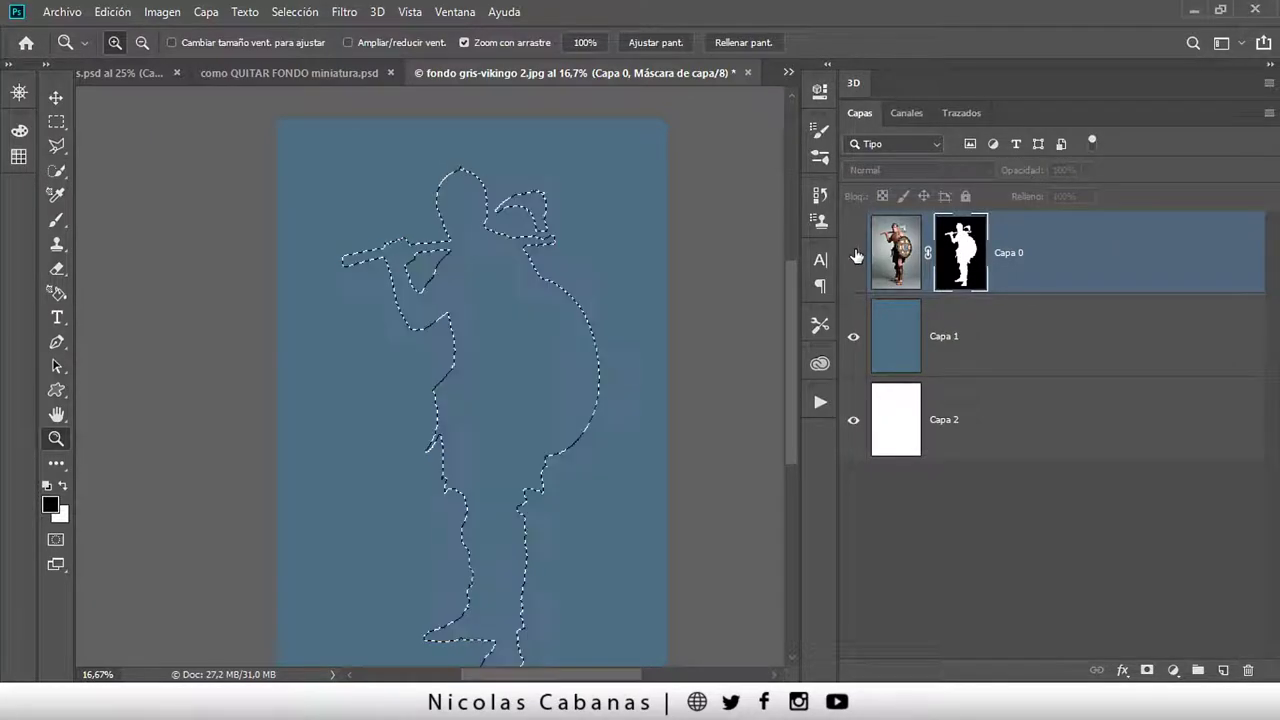
click(972, 344)
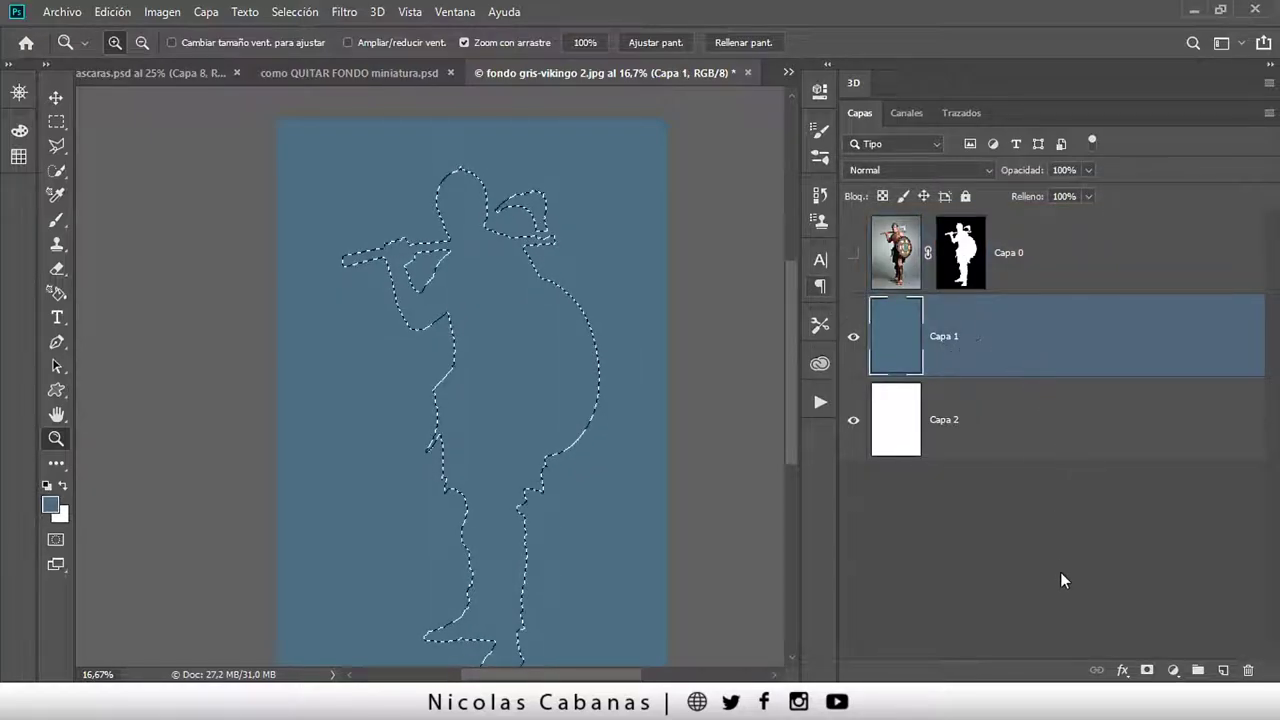
click(1146, 670)
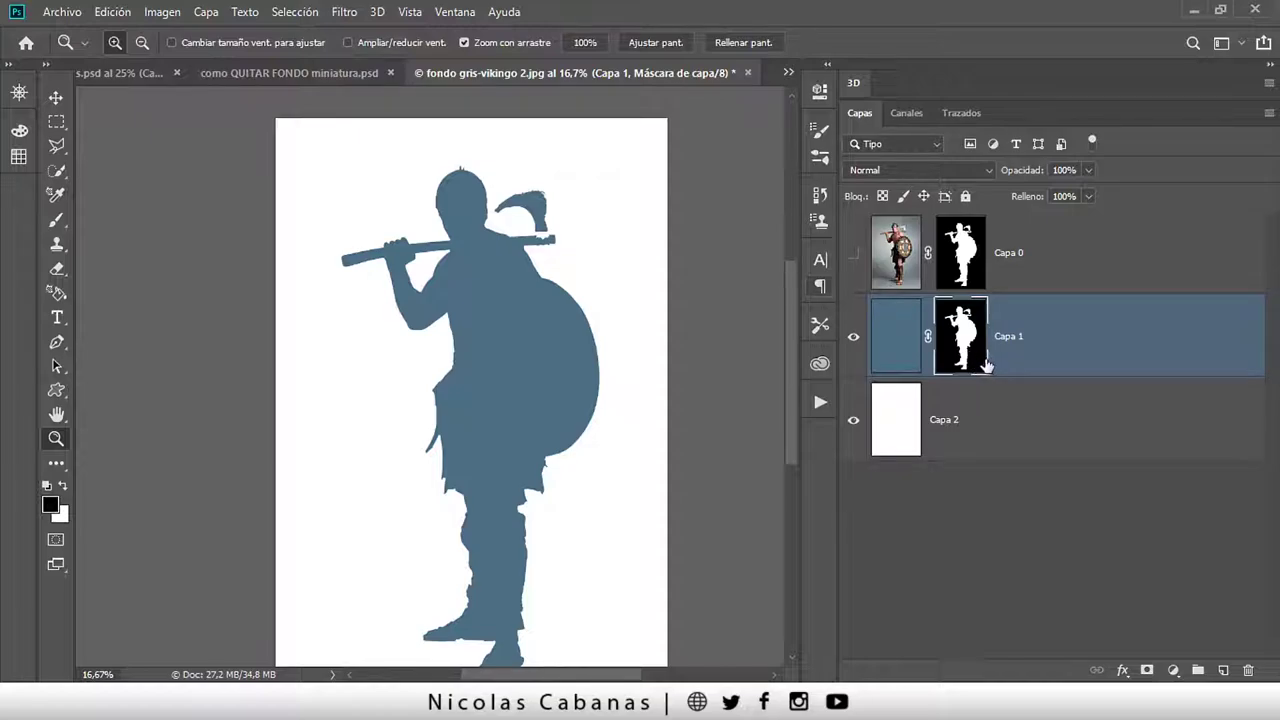
key(ctrl+z)
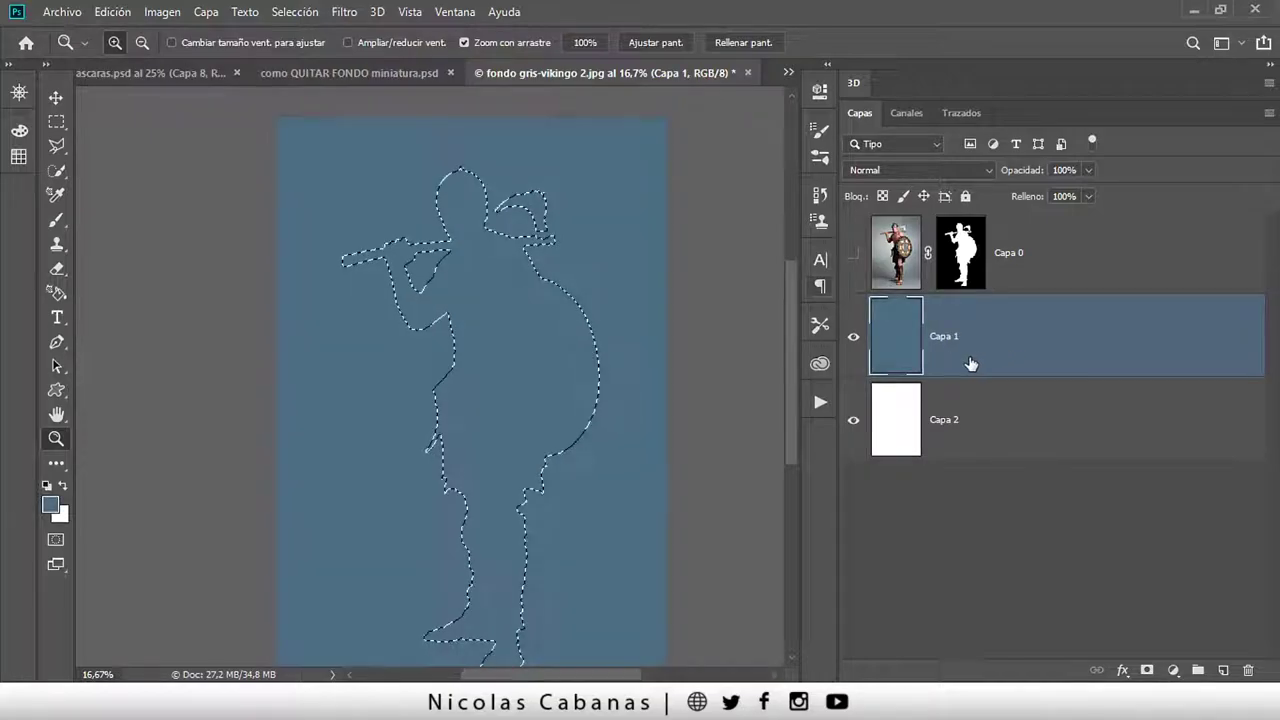
- Clear the selection and give Capa 1 an inverted, all-black layer mask
key(ctrl+d)
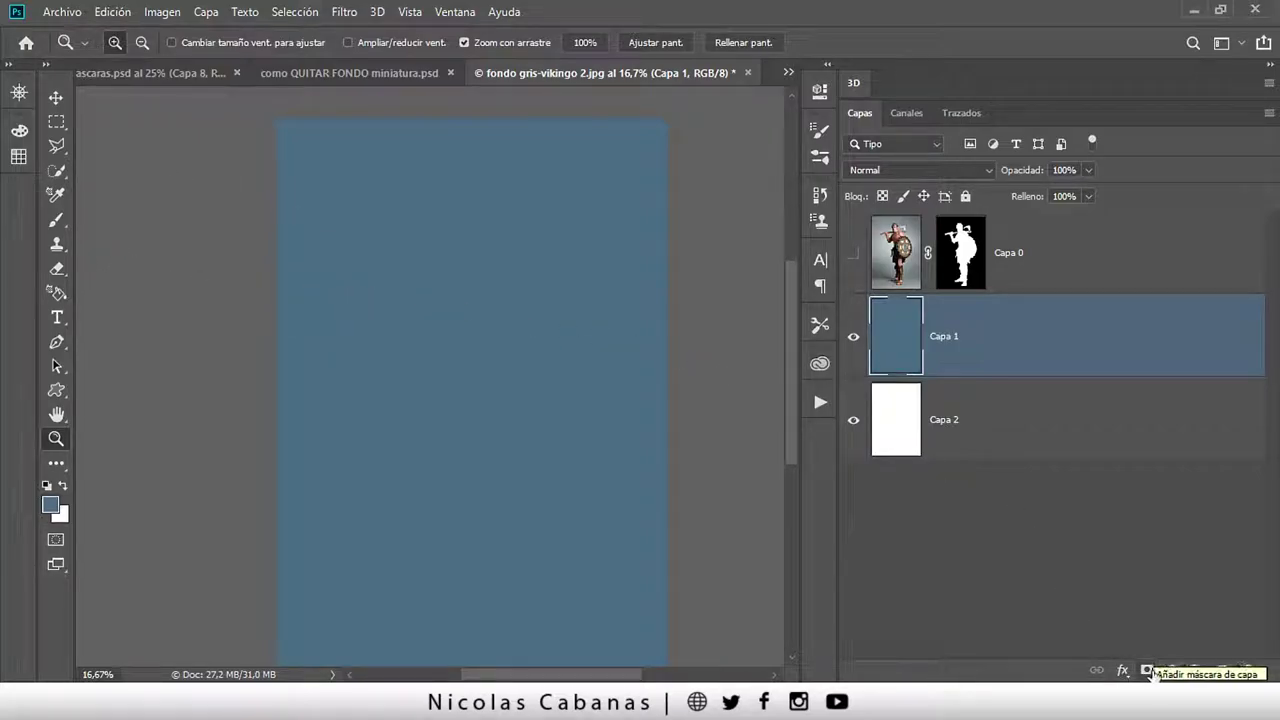
click(1149, 671)
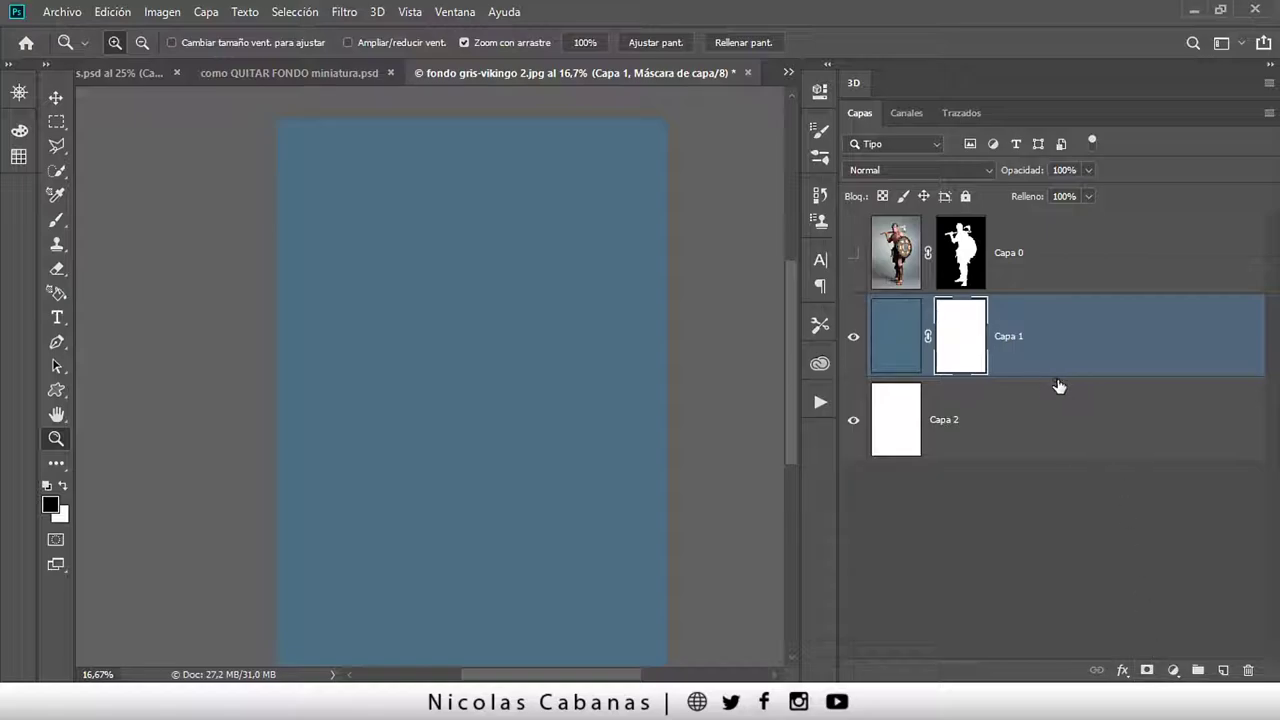
key(ctrl+i)
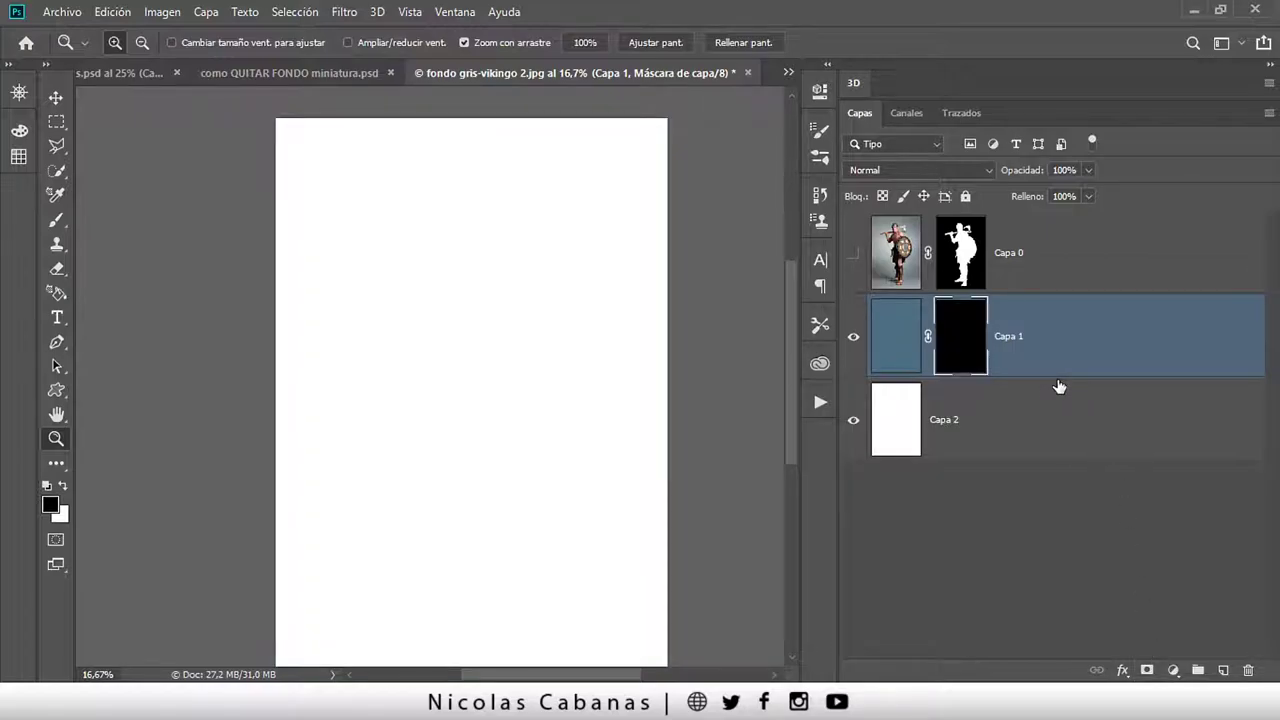
- Paint six white brush dots on Capa 1's black mask, three left and three right, revealing blue circles
key(b)
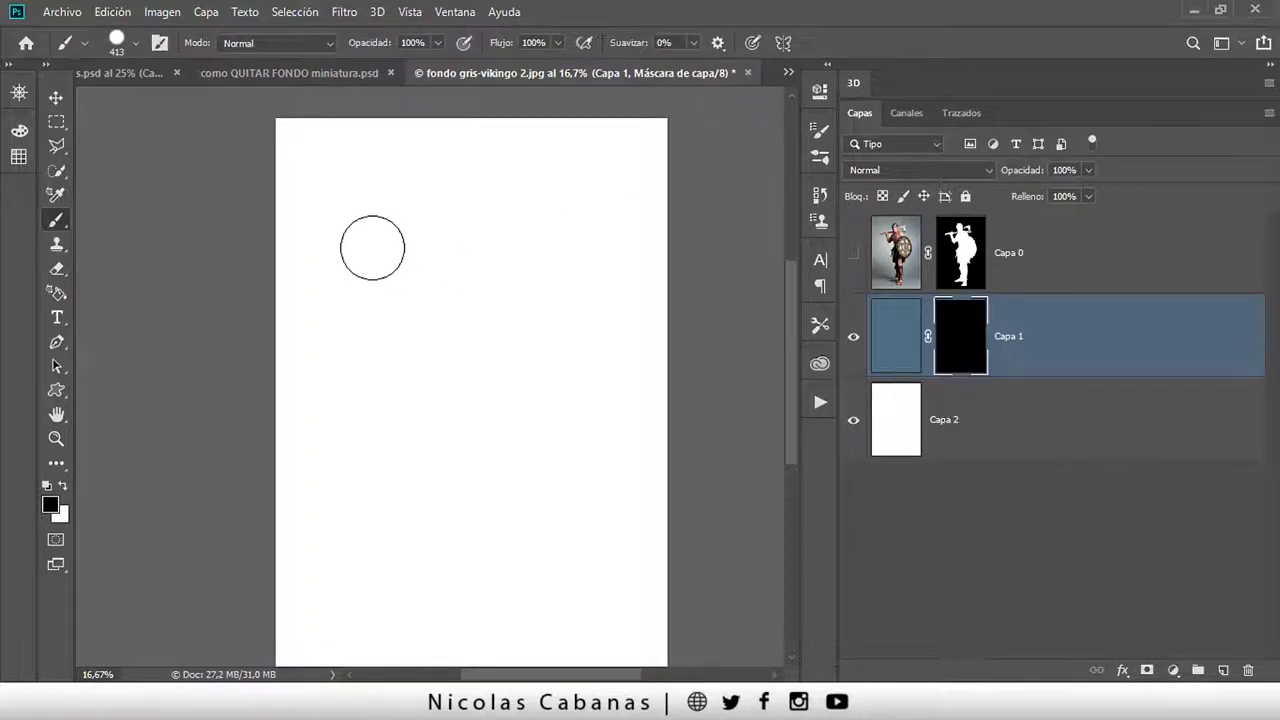
key(x)
click(338, 216)
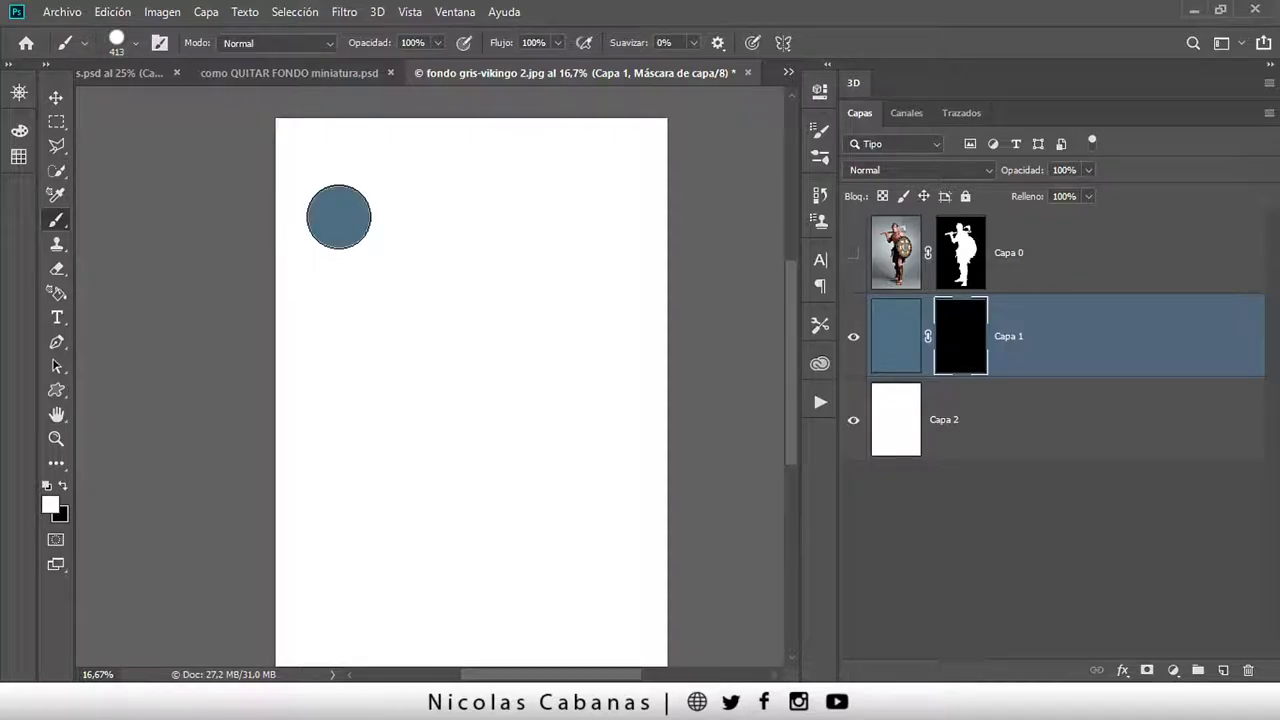
click(358, 511)
click(340, 359)
click(583, 559)
click(603, 413)
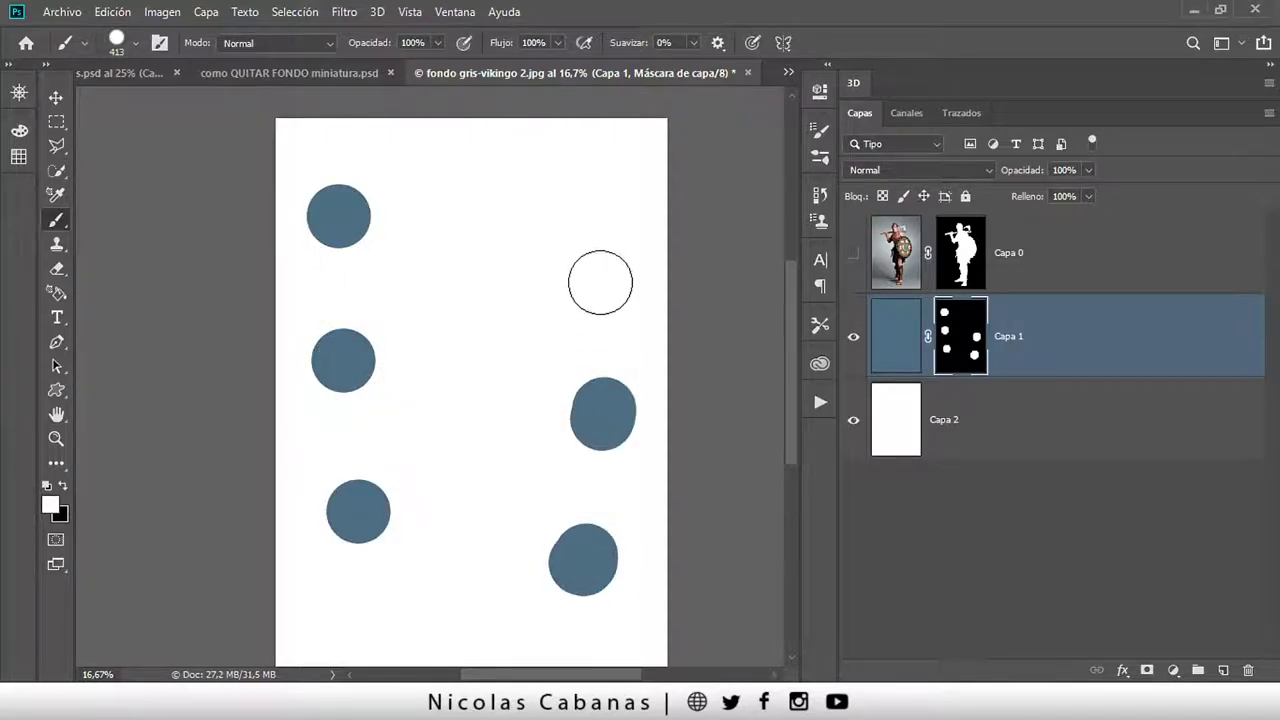
click(597, 177)
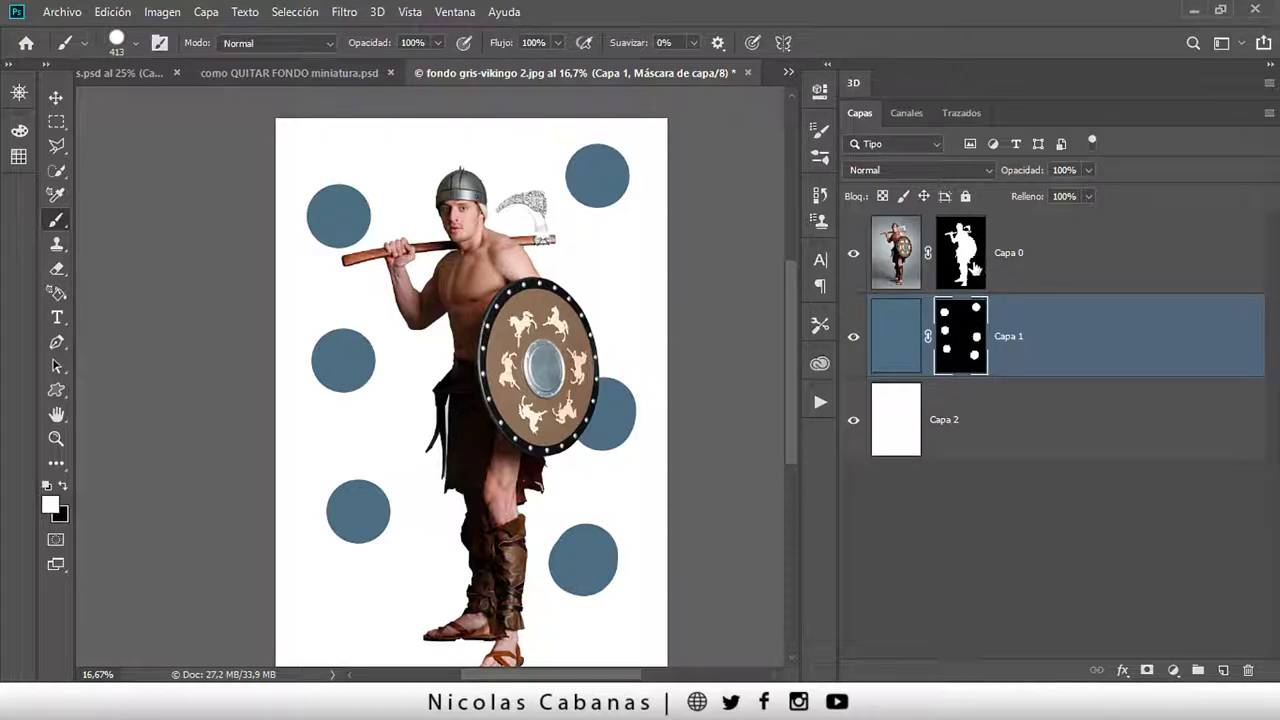
- Load Capa 0's viking mask as a selection and add Capa 1's circle mask to it
click(958, 252)
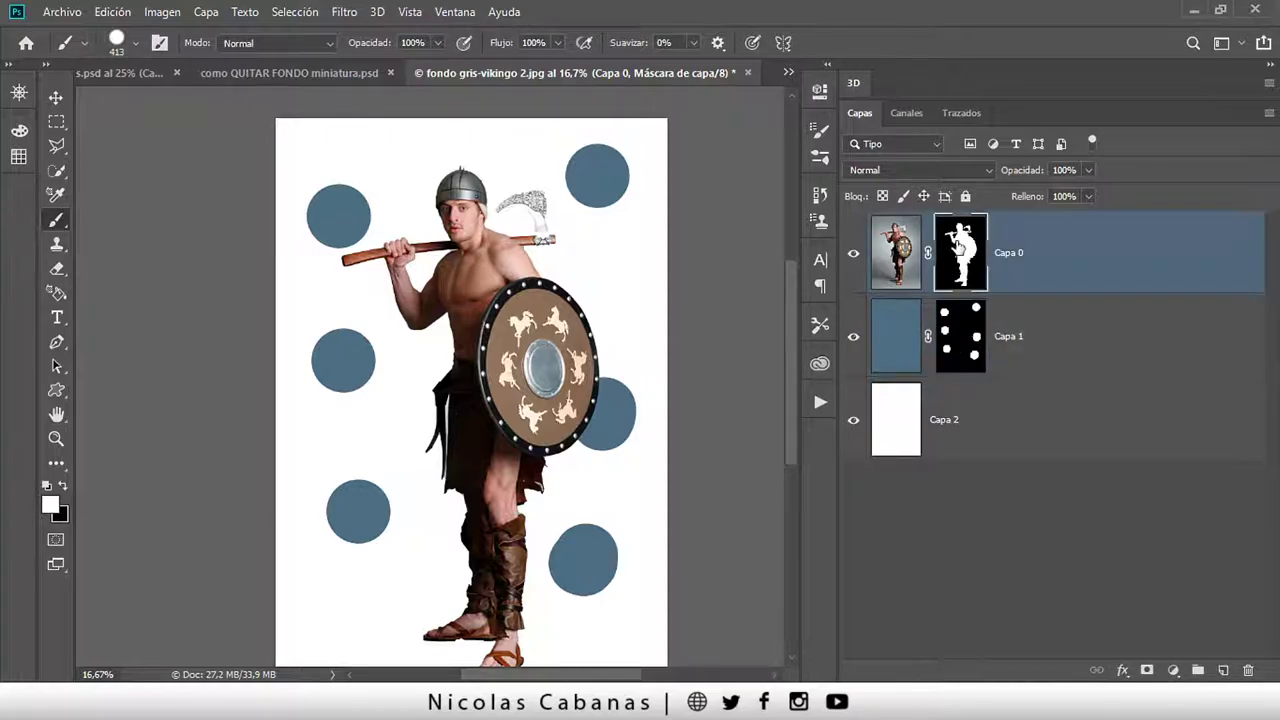
click(976, 340)
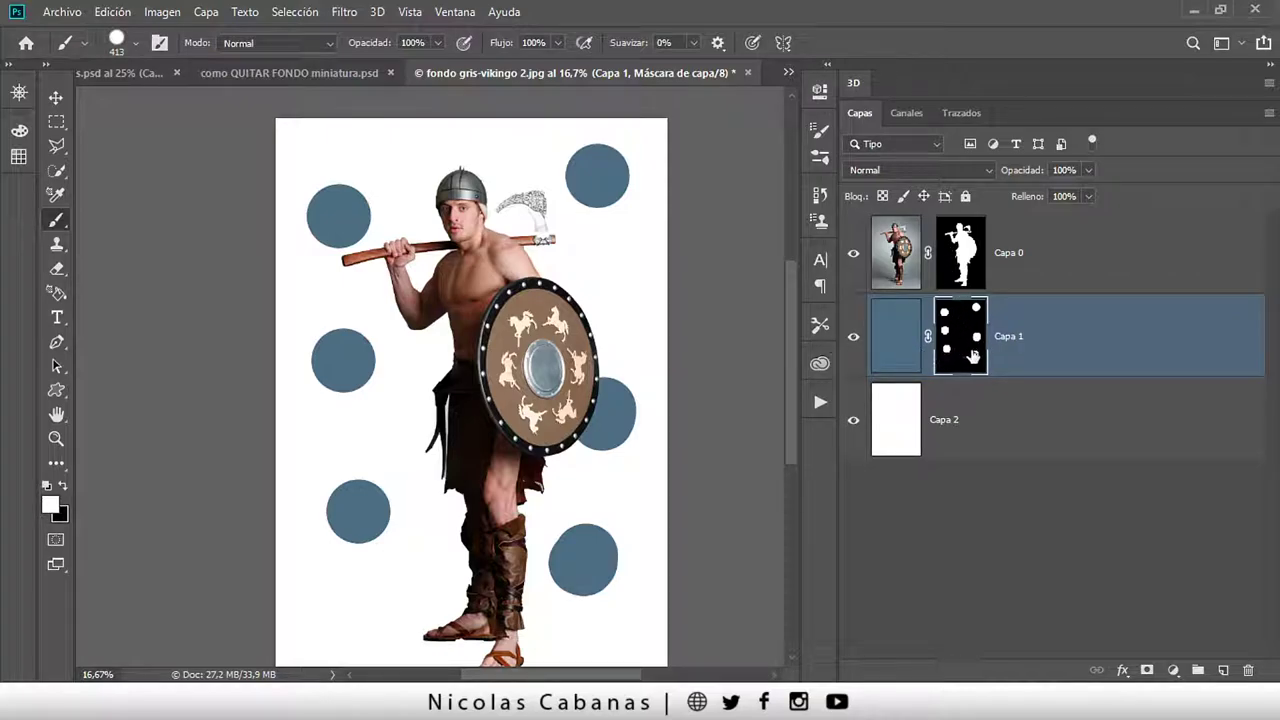
drag(990, 316, 970, 258)
ctrl+click(970, 250)
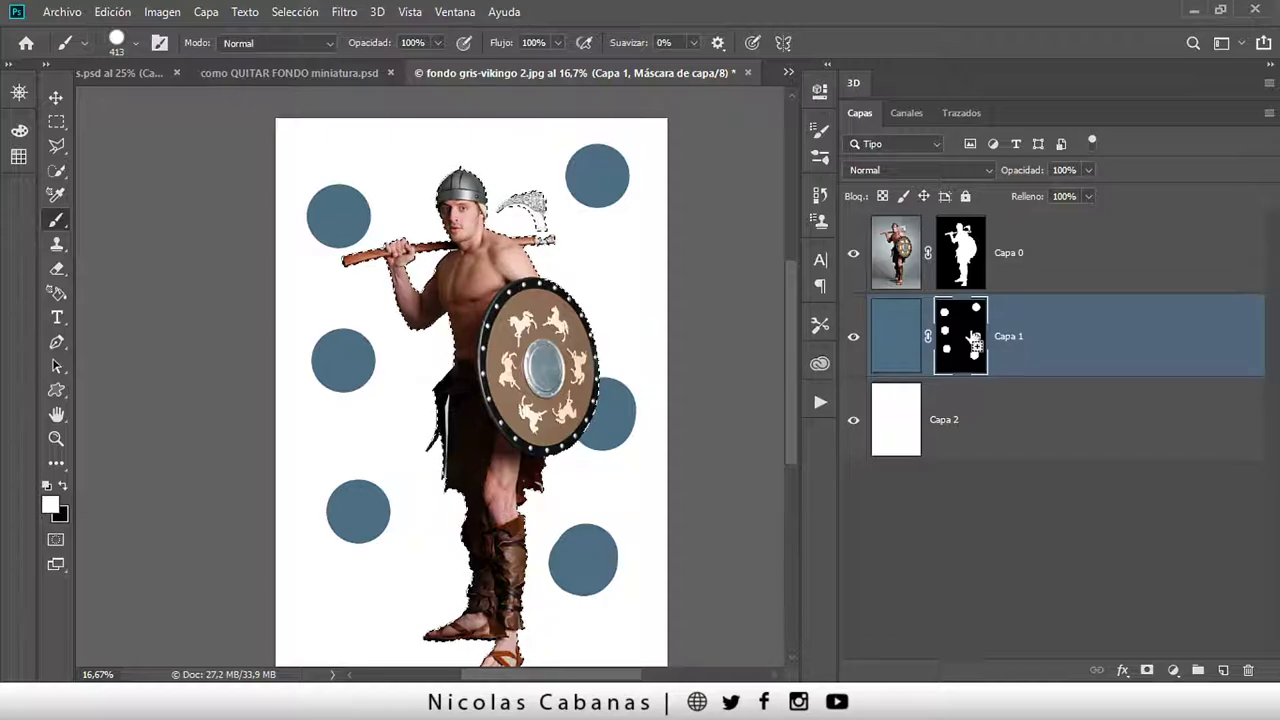
ctrl+shift+click(975, 343)
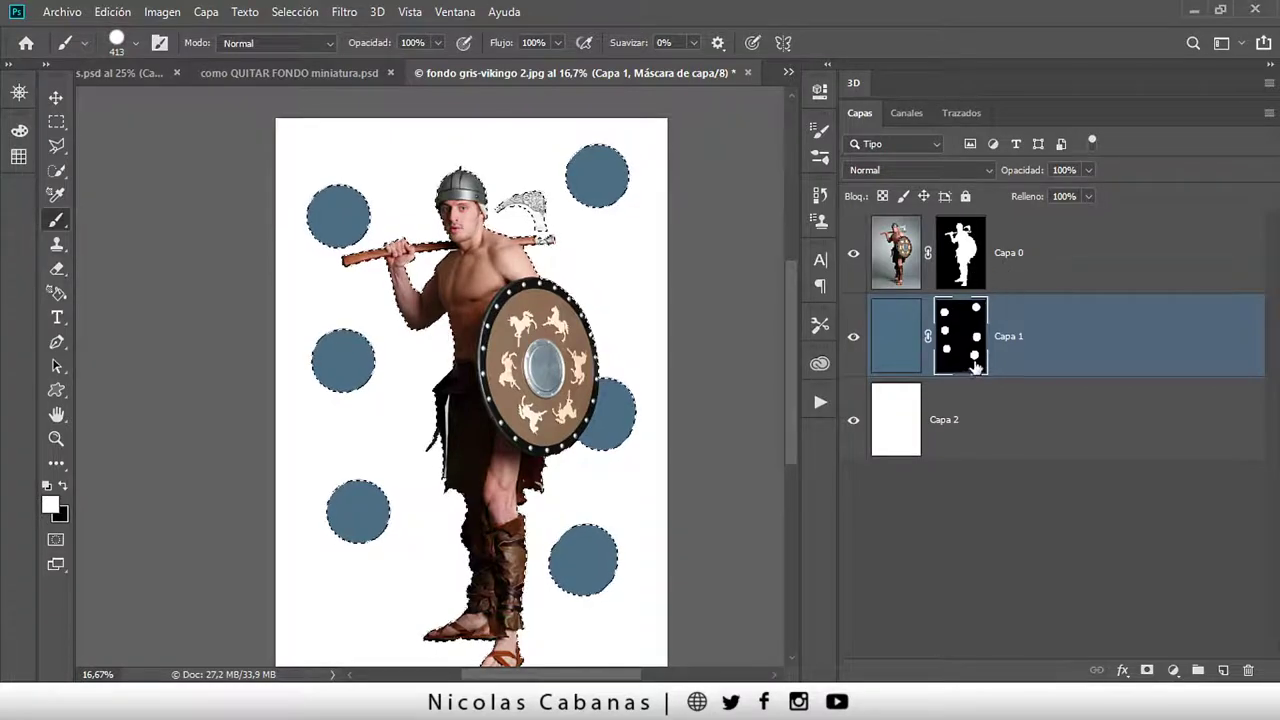
click(985, 433)
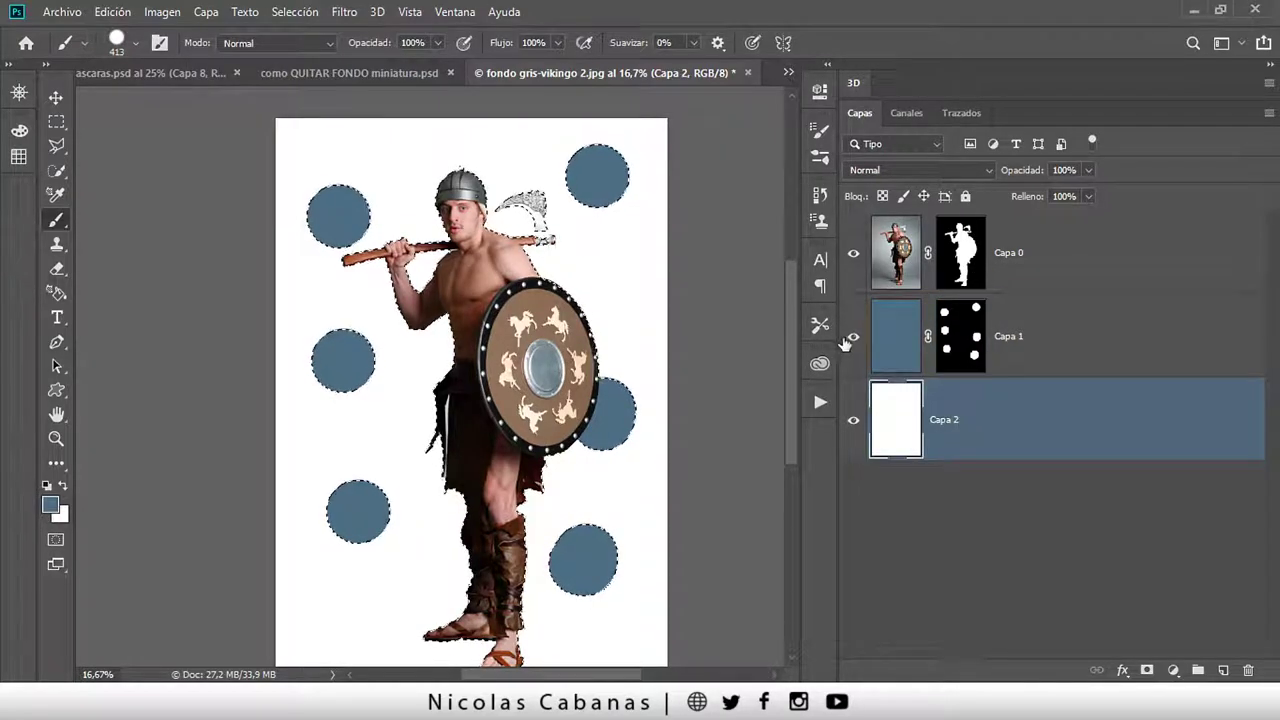
- Hide Capa 0 and Capa 1, mask Capa 2 to the viking and circles, and invert its fill to black
click(853, 336)
click(853, 253)
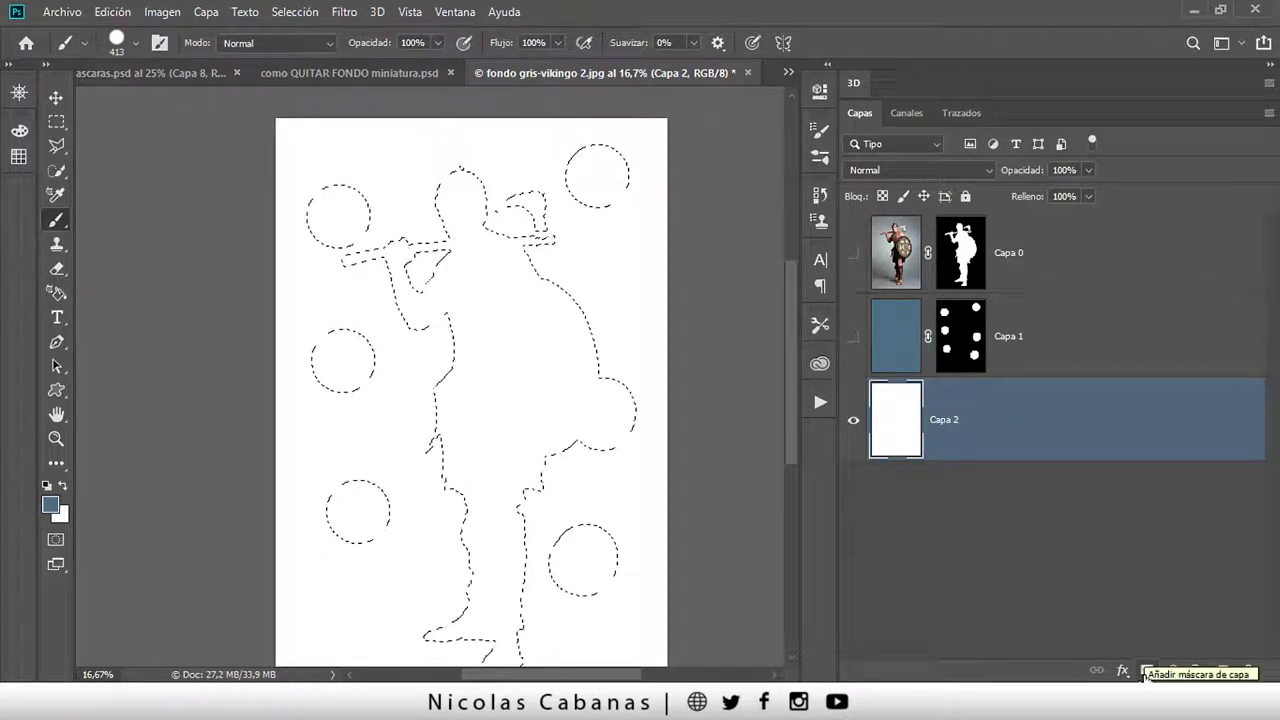
click(1146, 671)
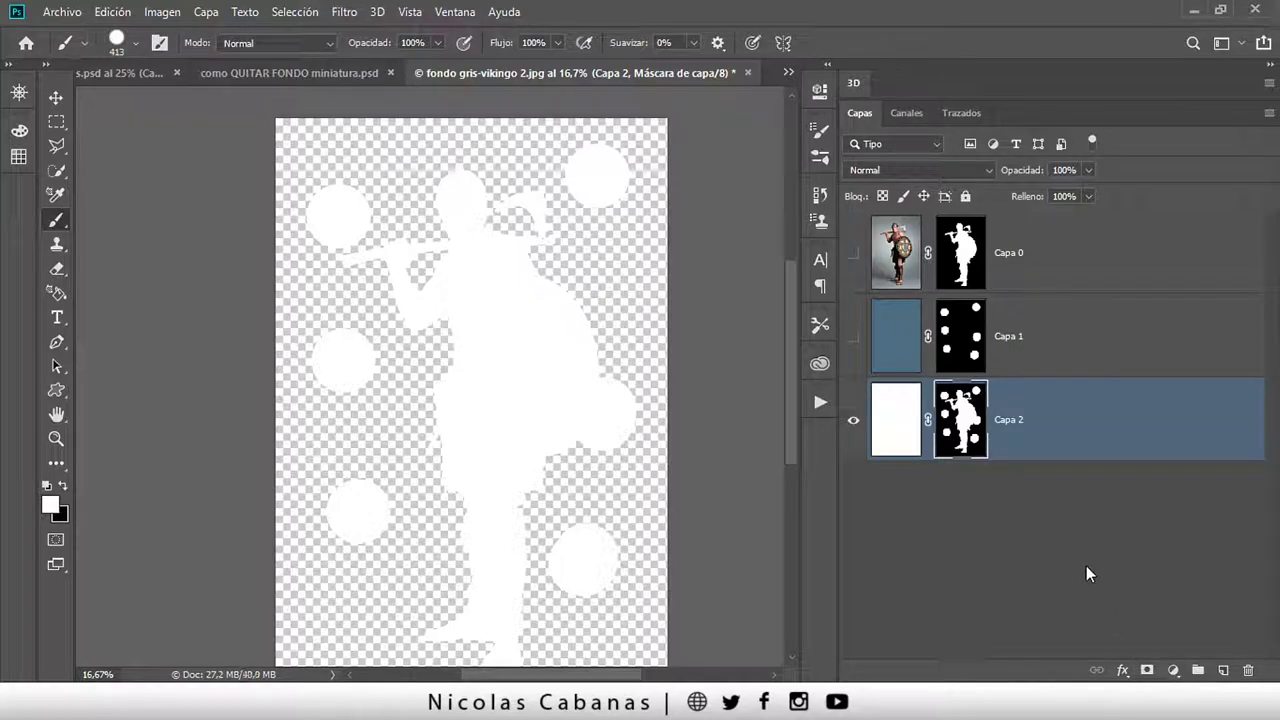
click(903, 431)
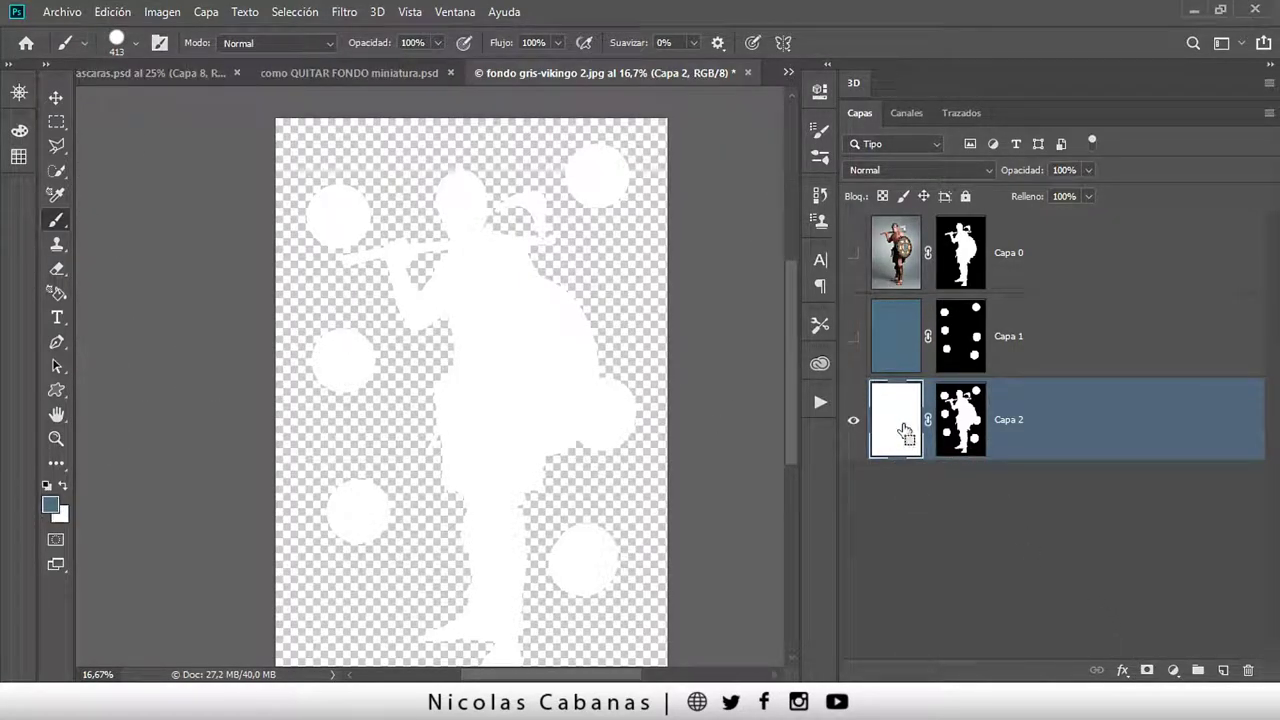
key(ctrl+i)
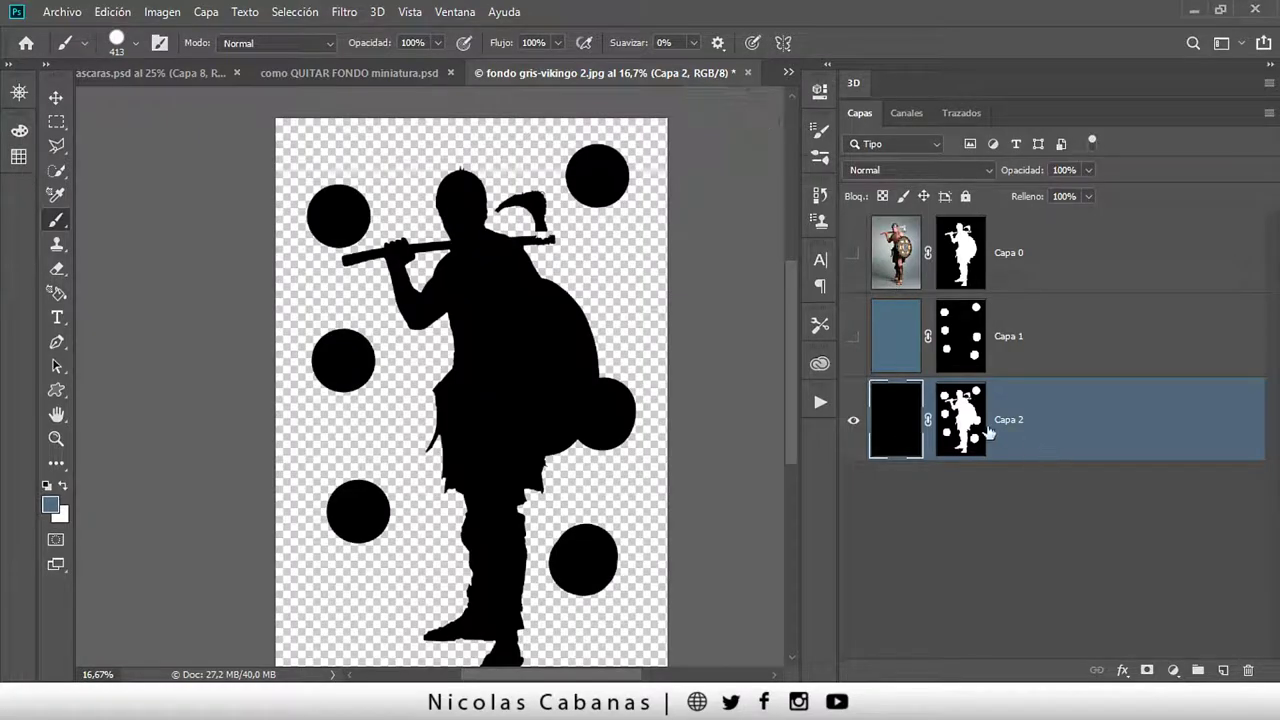
- Inspect the layer masks of Capa 2, Capa 0 and Capa 1 by selecting their thumbnails
click(985, 420)
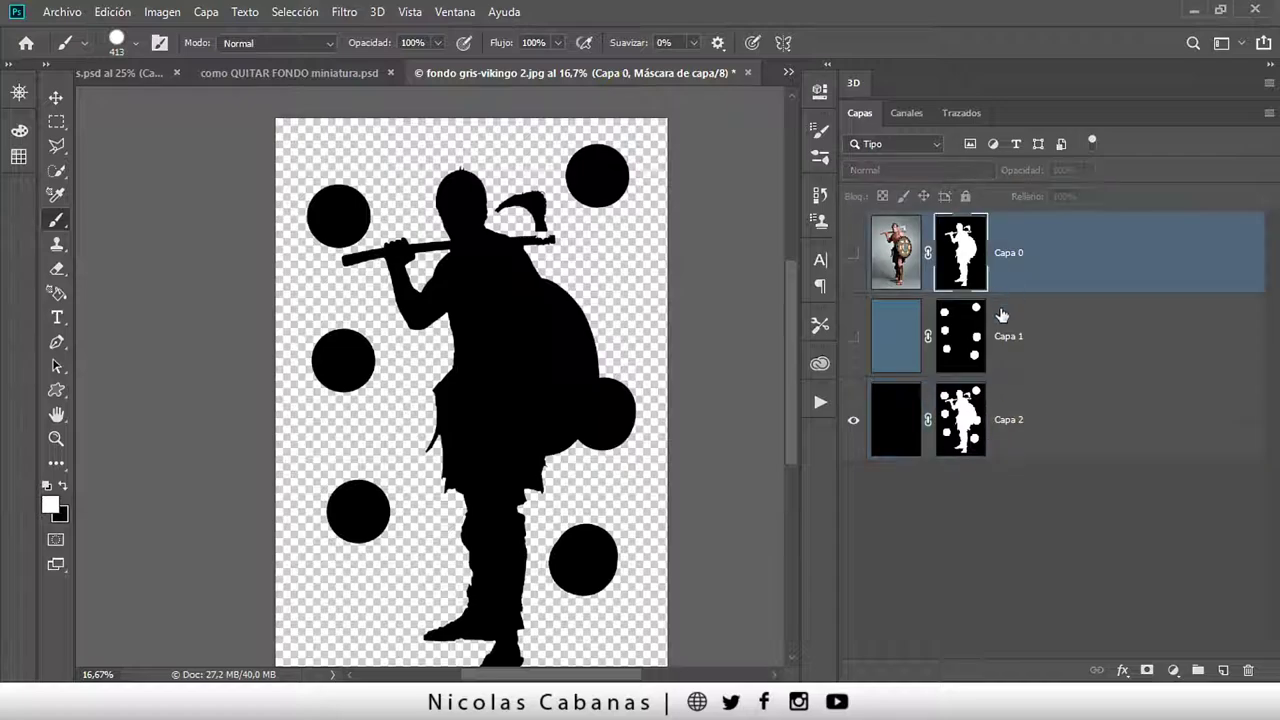
click(982, 262)
click(1010, 338)
click(1008, 428)
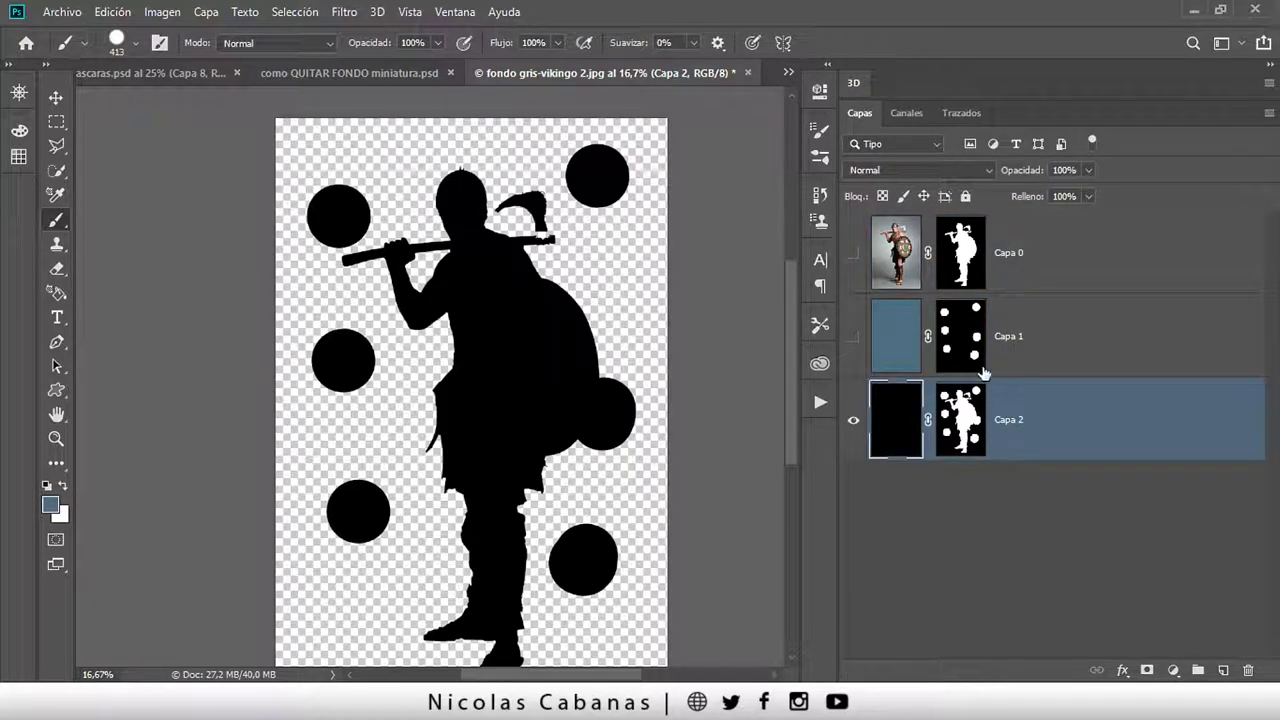
click(973, 278)
click(958, 345)
click(967, 266)
click(958, 345)
click(967, 266)
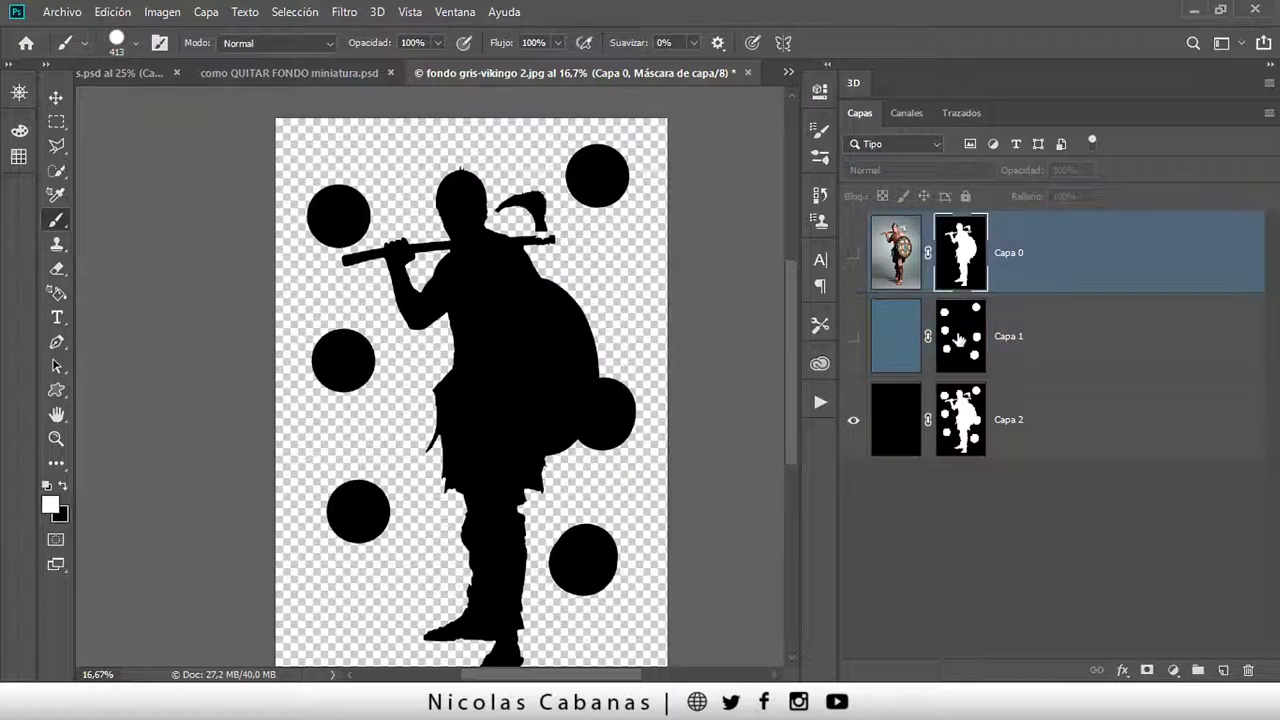
click(950, 348)
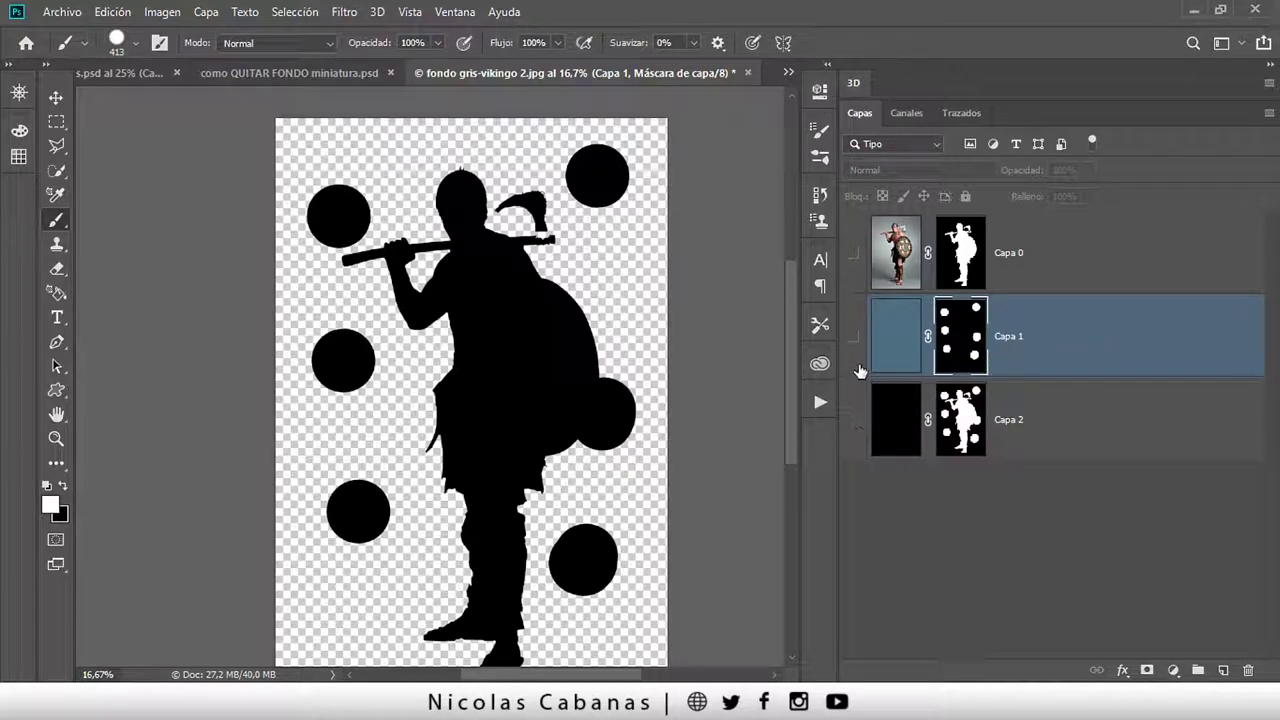
- Turn visibility back on for Capa 1, Capa 0 and Capa 2
alt+click(853, 336)
click(853, 253)
click(853, 420)
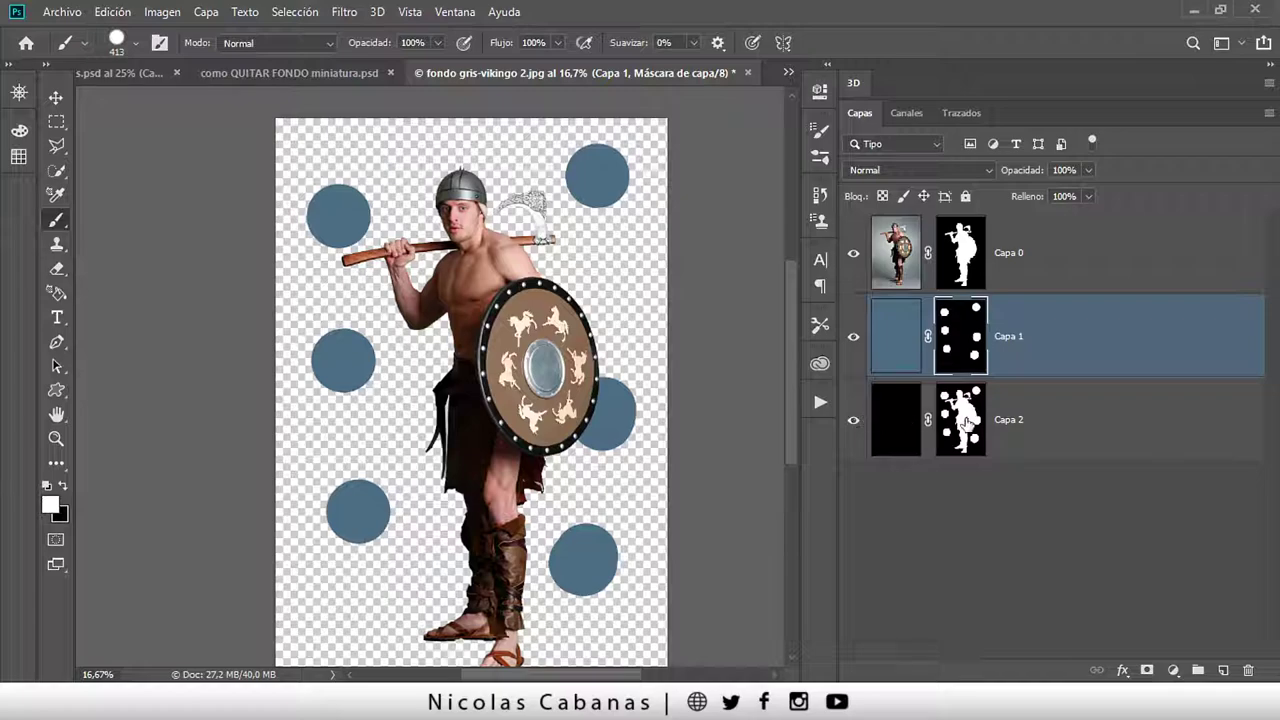
- Delete Capa 2's silhouette mask and load a selection of the circles minus the viking
click(968, 425)
drag(973, 440, 1248, 670)
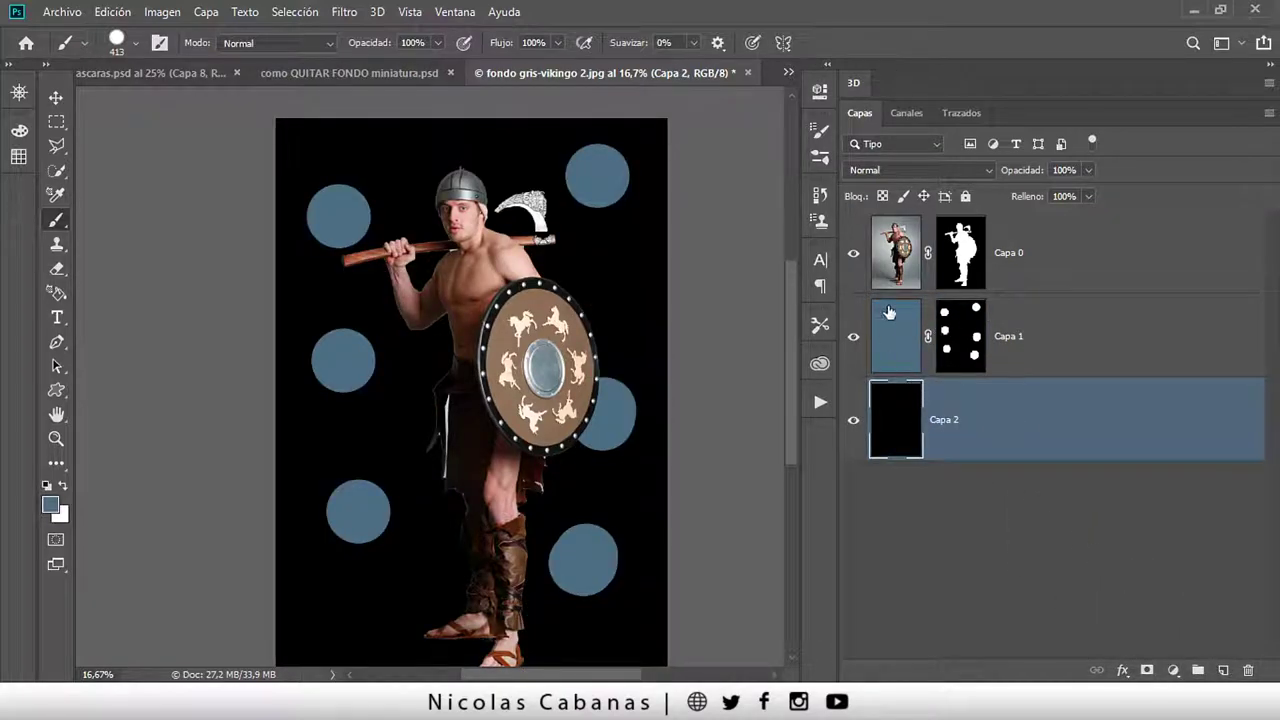
drag(958, 275, 974, 345)
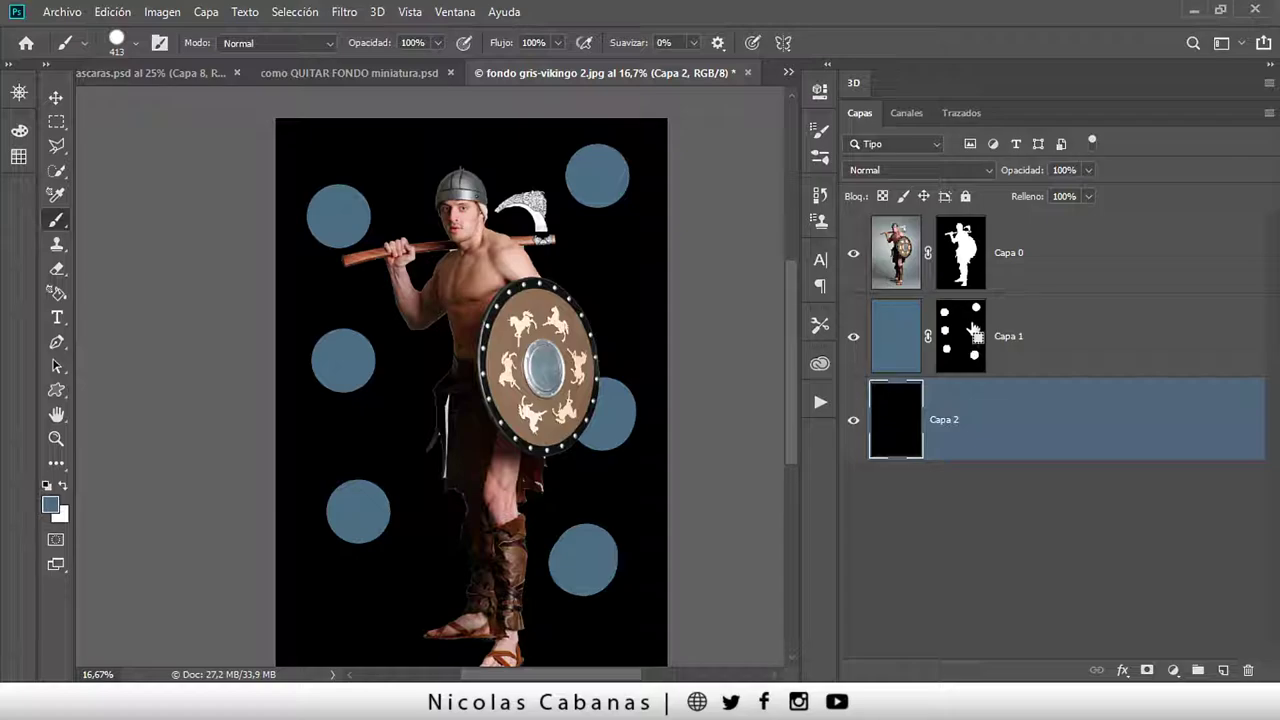
ctrl+click(974, 345)
ctrl+shift+click(966, 266)
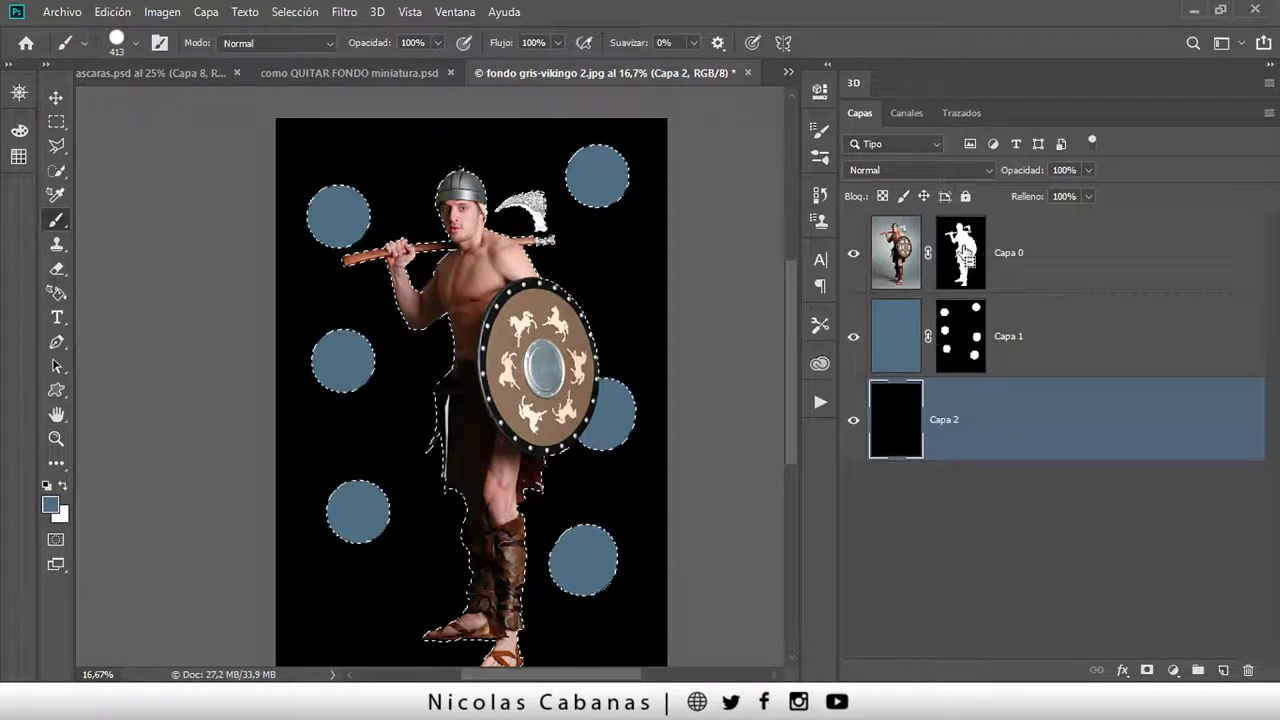
ctrl+alt+click(962, 254)
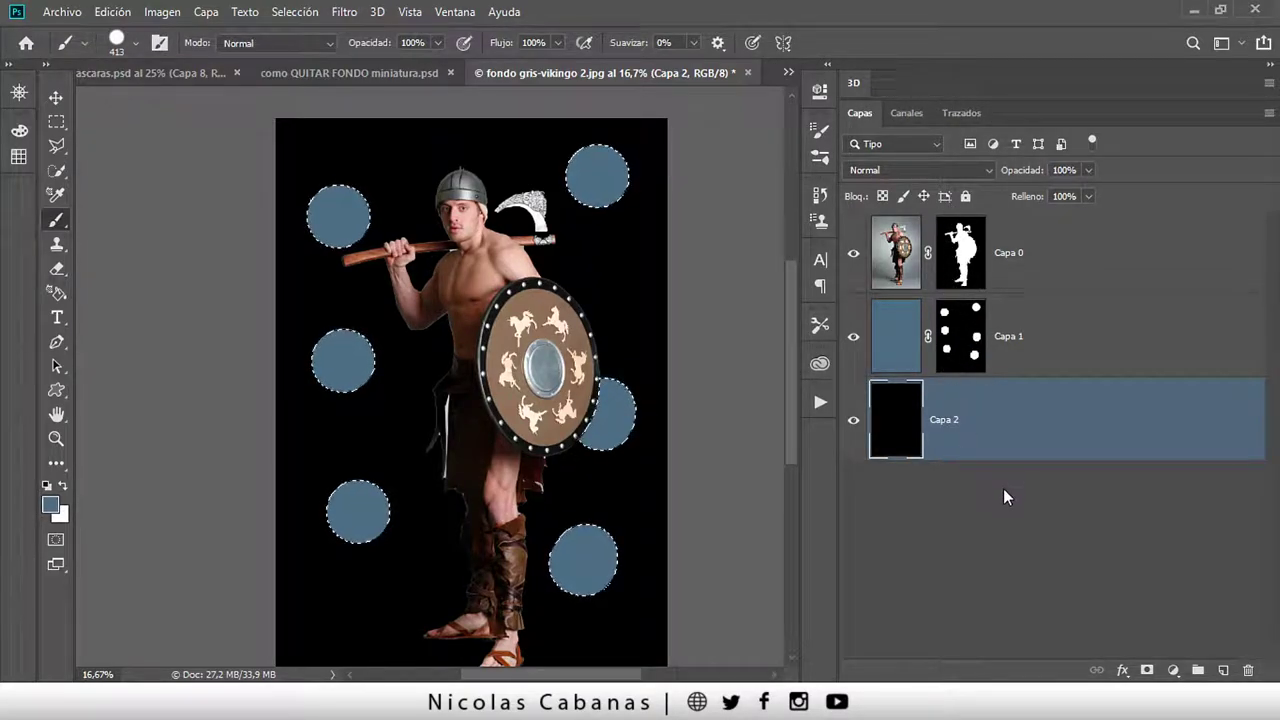
- Mask Capa 2 to the circles, hide the viking and blue layers, and add an empty Capa 3
click(1147, 670)
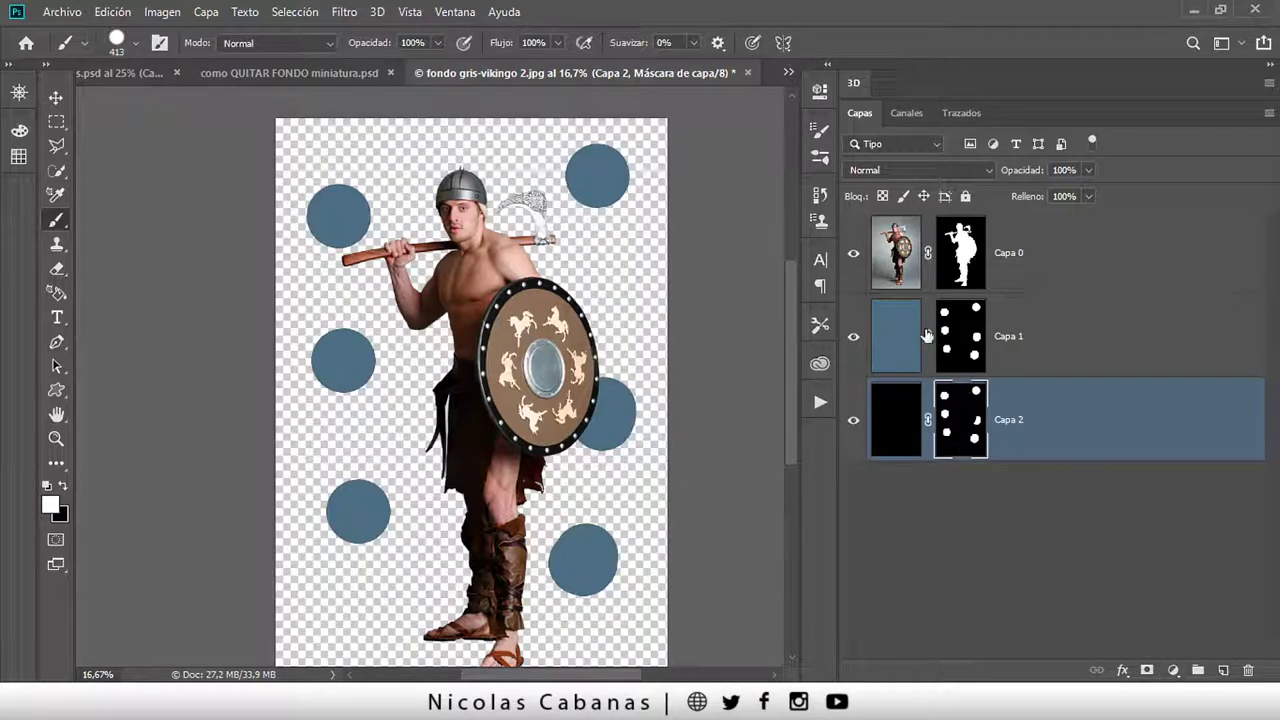
drag(853, 253, 853, 336)
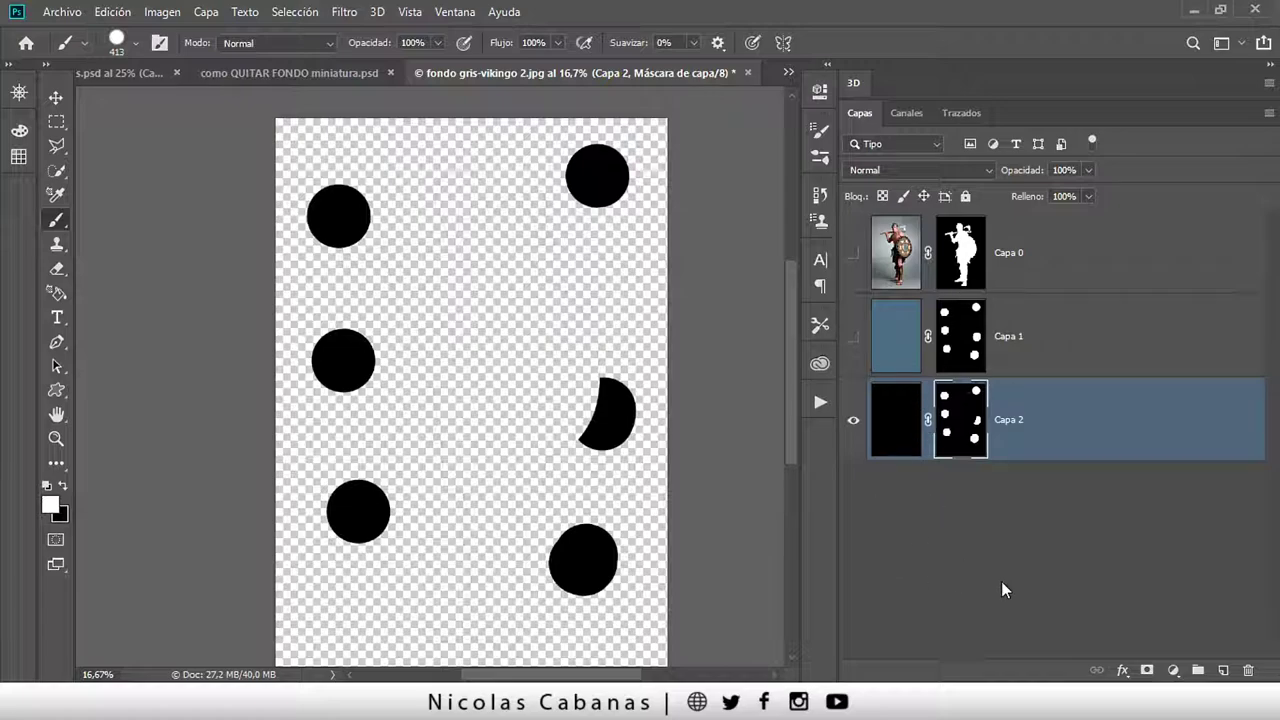
click(1222, 670)
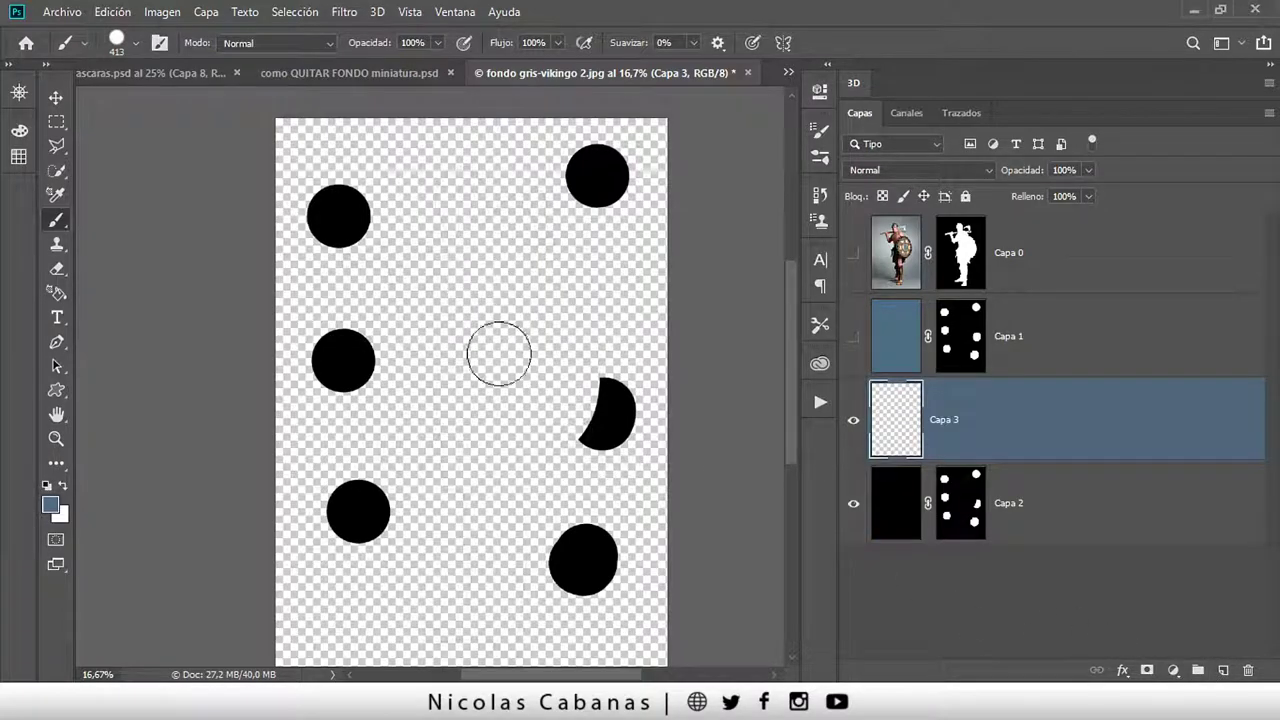
- Paint a blue blob on Capa 3, load it plus the circles as a selection, and target Capa 1's mask
mouse_move(499, 354)
mouse_down()
mouse_move(540, 272)
mouse_move(494, 376)
mouse_up()
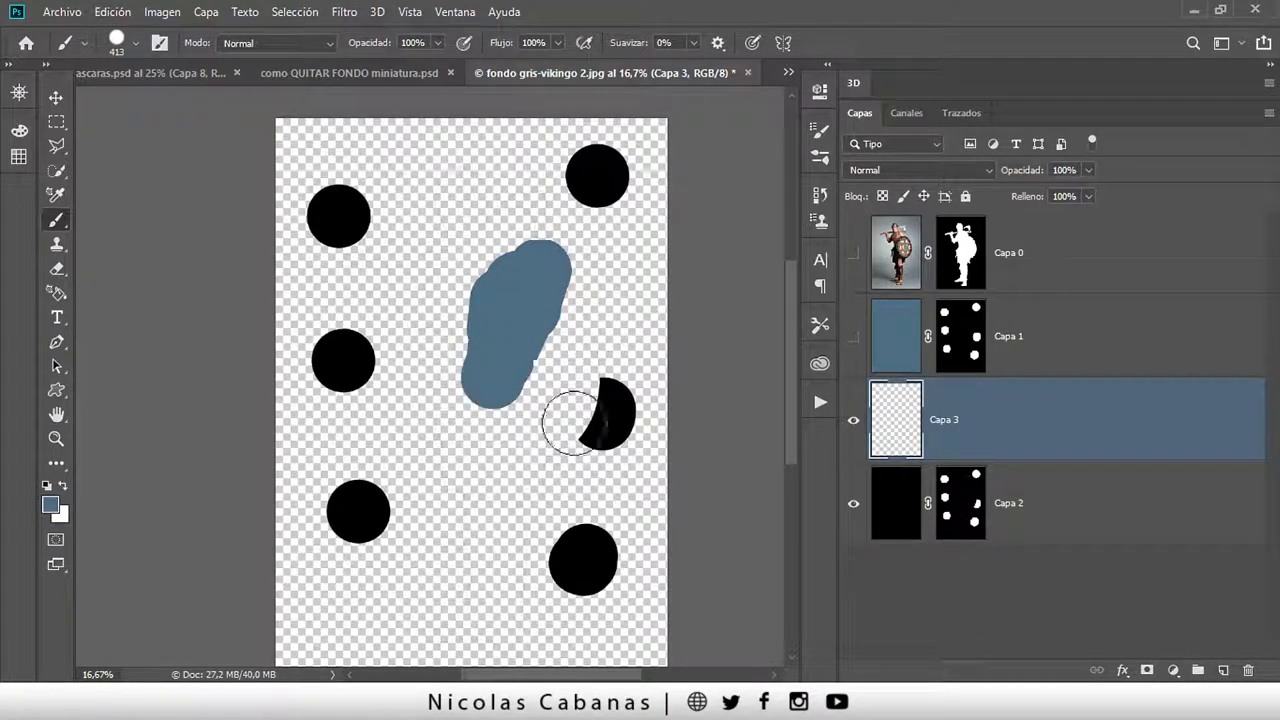
ctrl+click(976, 350)
ctrl+shift+click(897, 425)
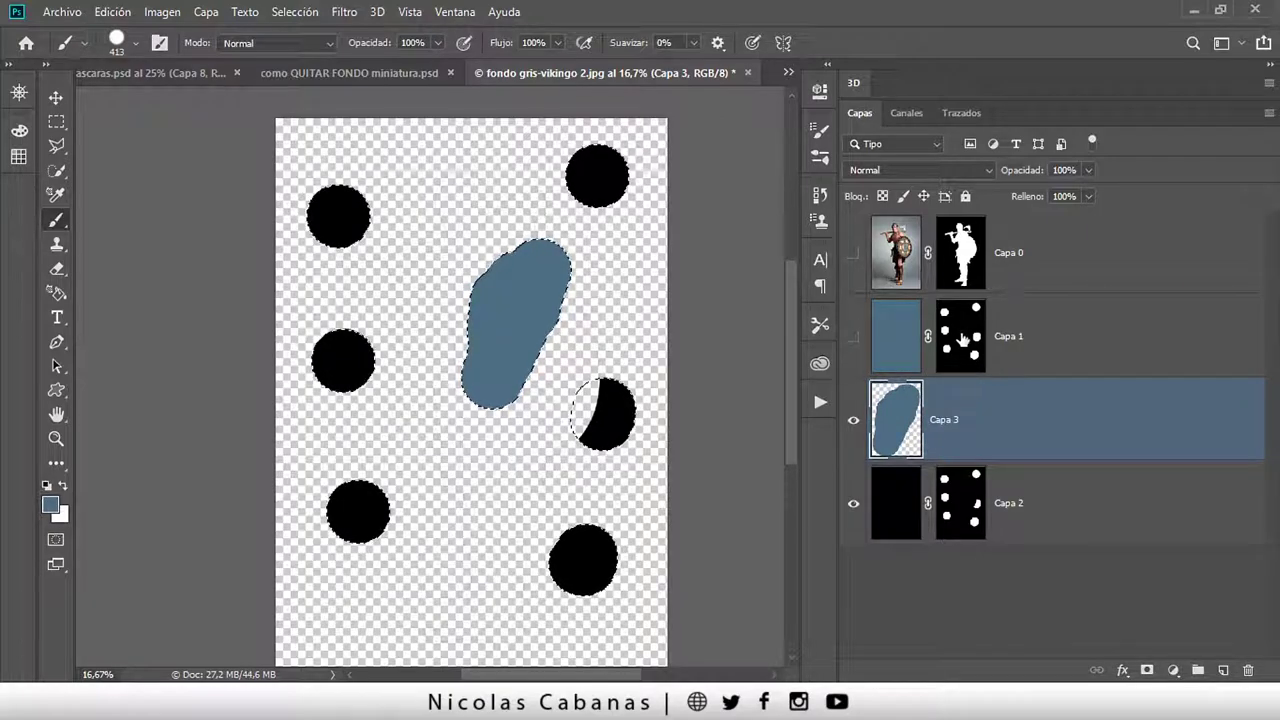
click(962, 340)
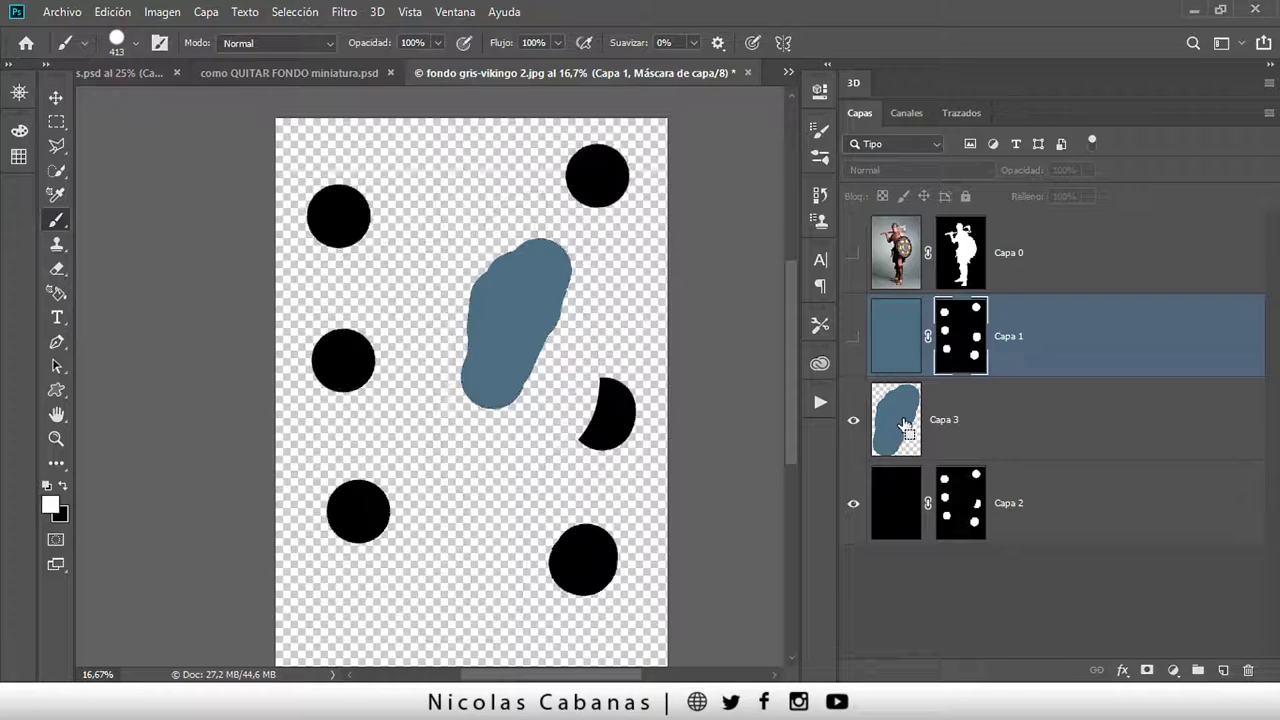
key(z)
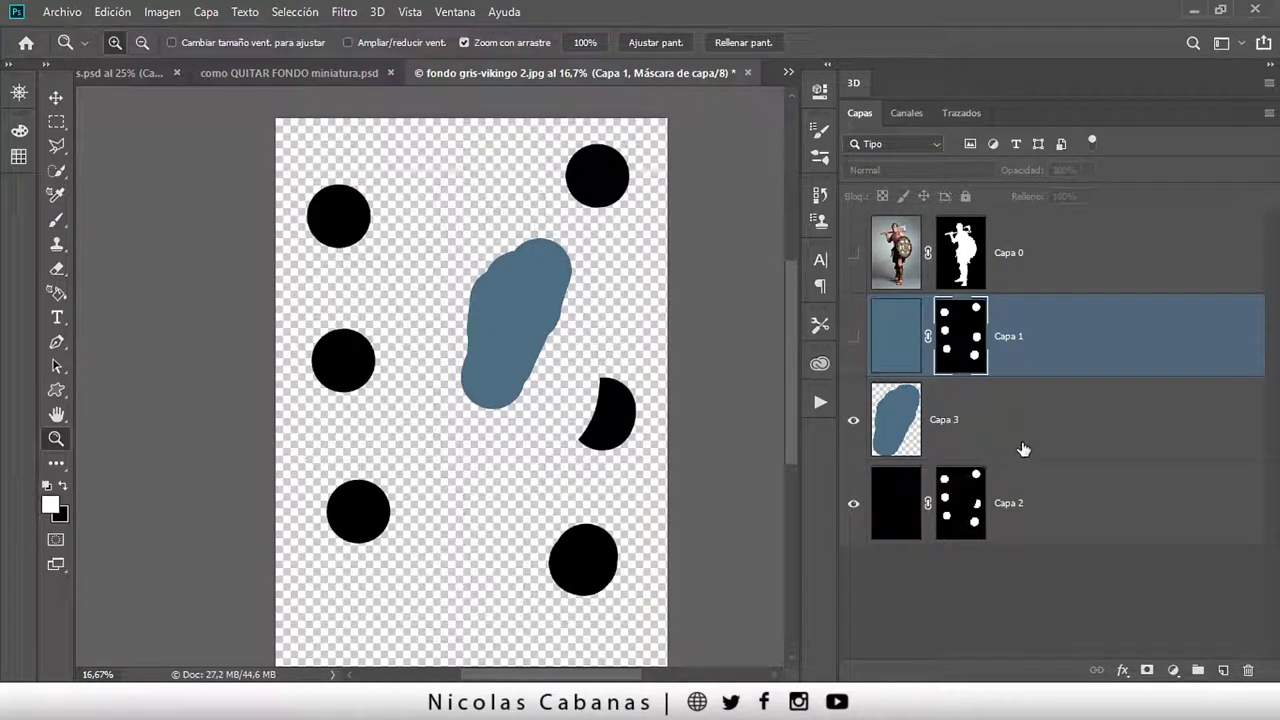
- Load the Capa 3 blob as a selection, add the circles, and intersect it with the viking's mask
click(900, 420)
ctrl+click(903, 418)
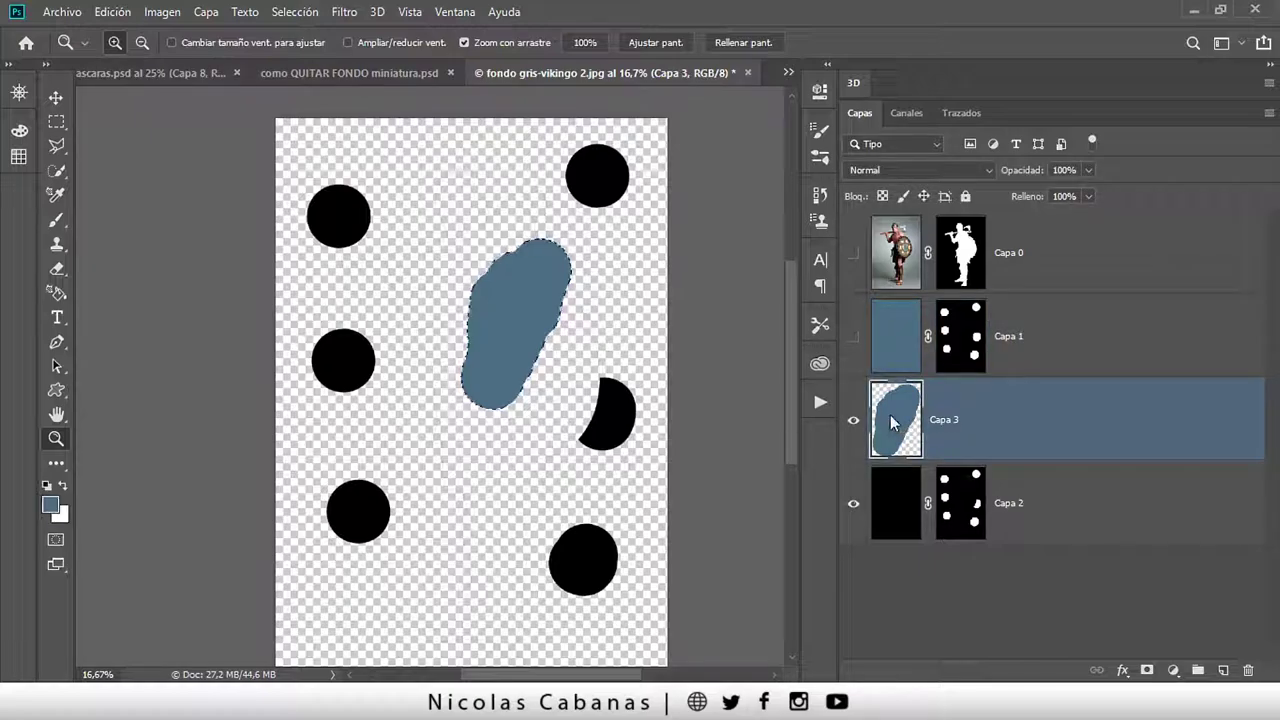
drag(968, 355, 970, 340)
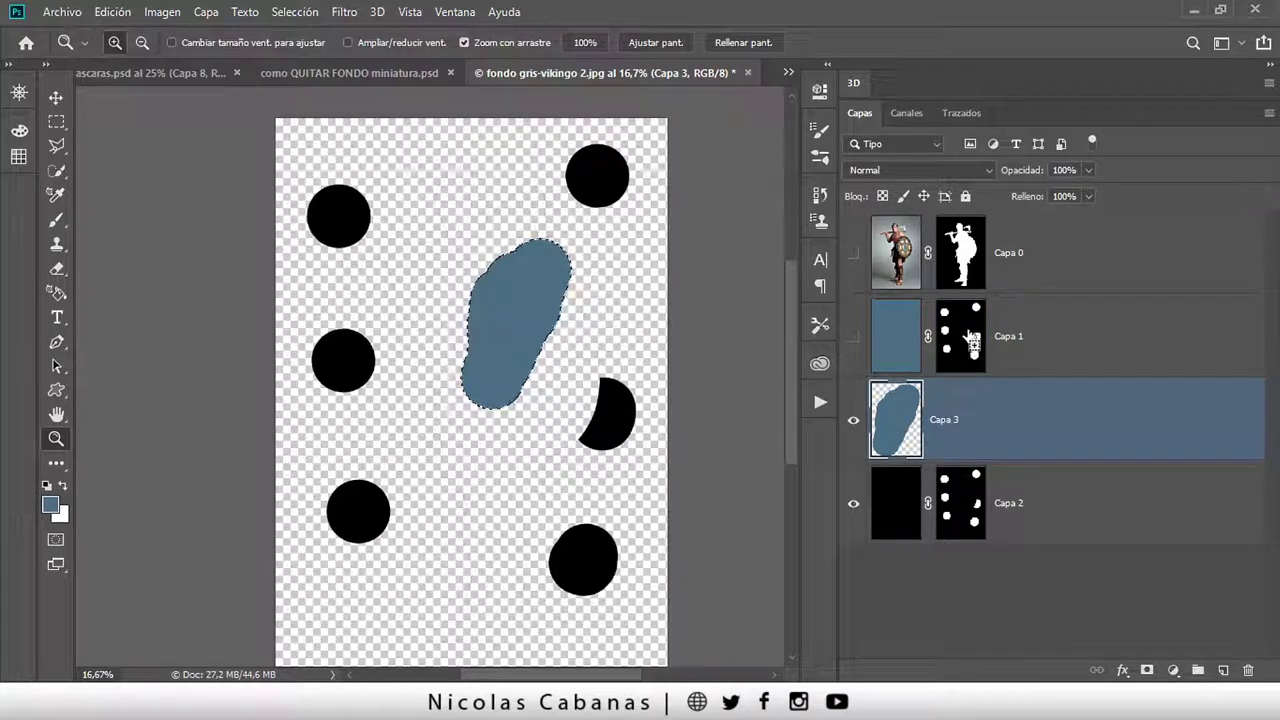
ctrl+shift+click(970, 340)
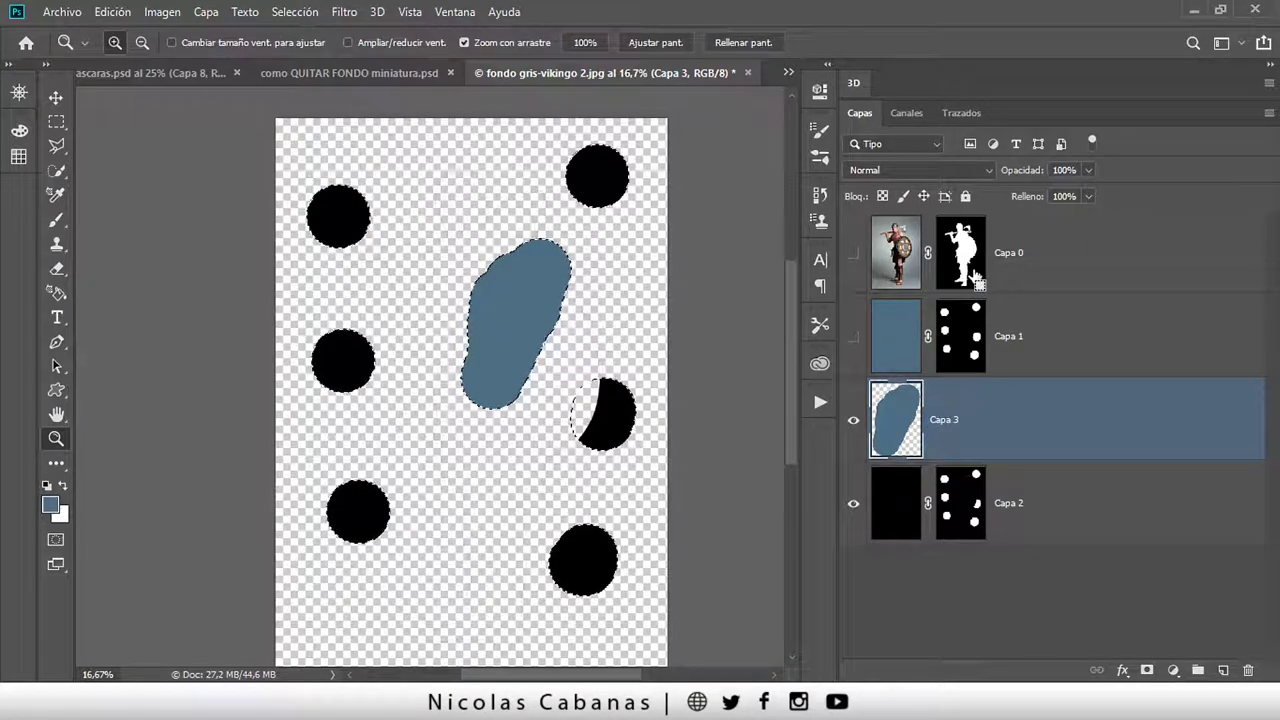
ctrl+alt+shift+click(970, 263)
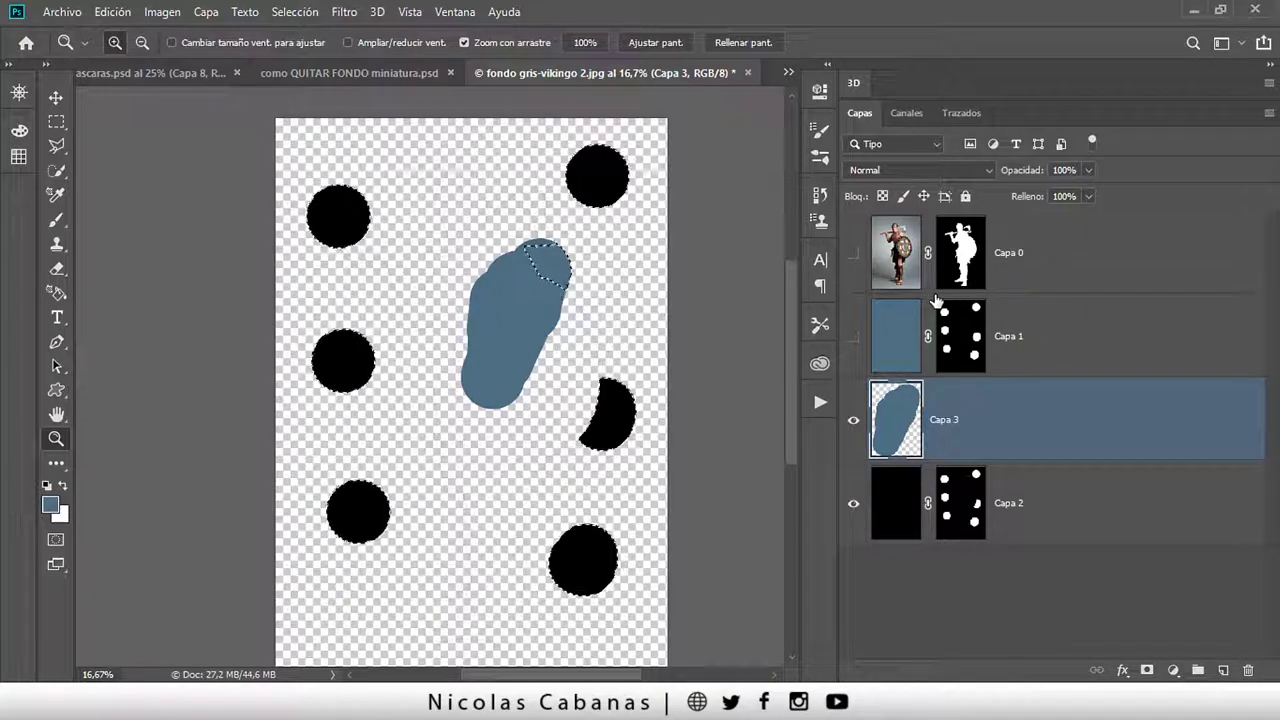
- Show the viking and blue circle layers, move the blob layer above the circles, then go to mascaras.psd
click(853, 253)
click(853, 336)
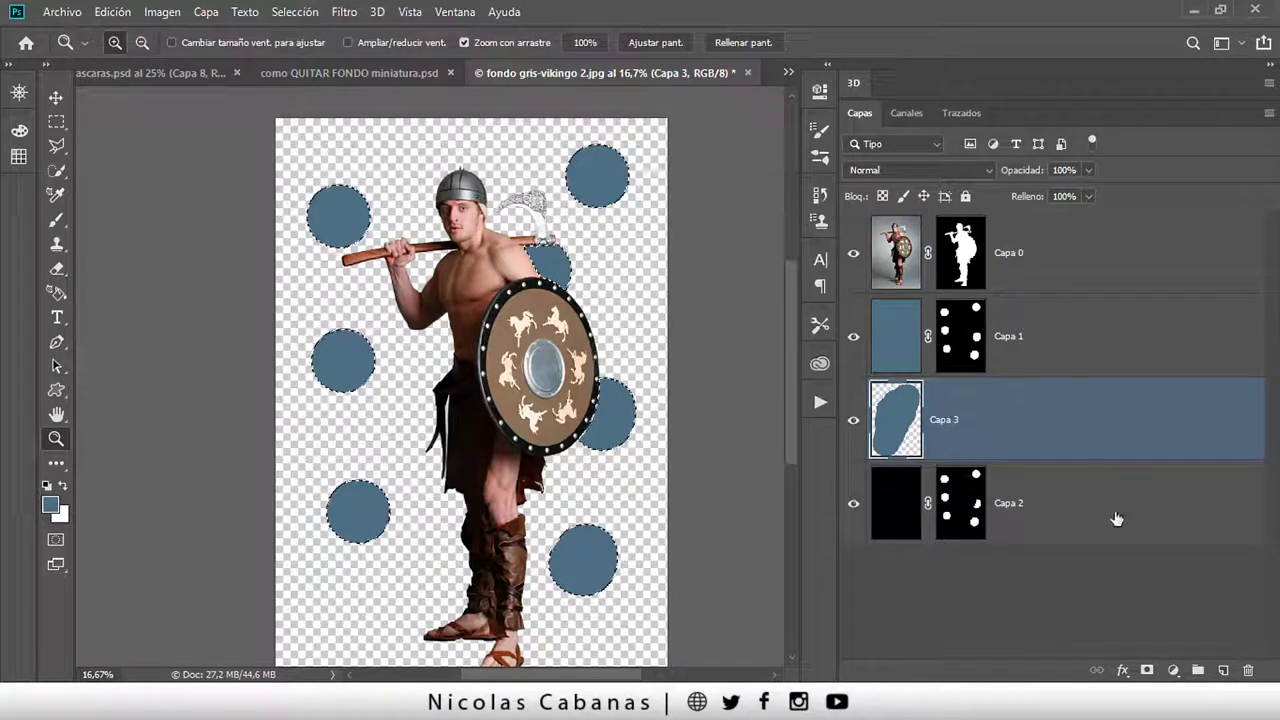
drag(922, 444, 948, 298)
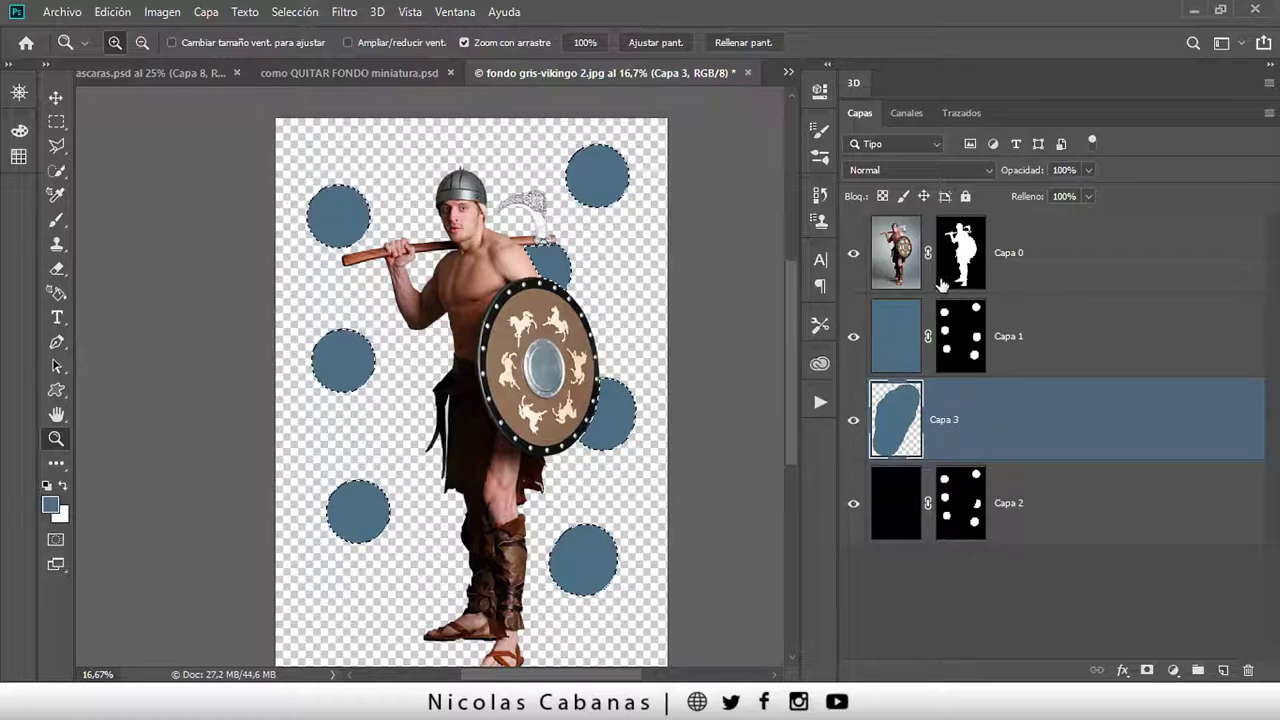
drag(948, 298, 318, 152)
click(149, 75)
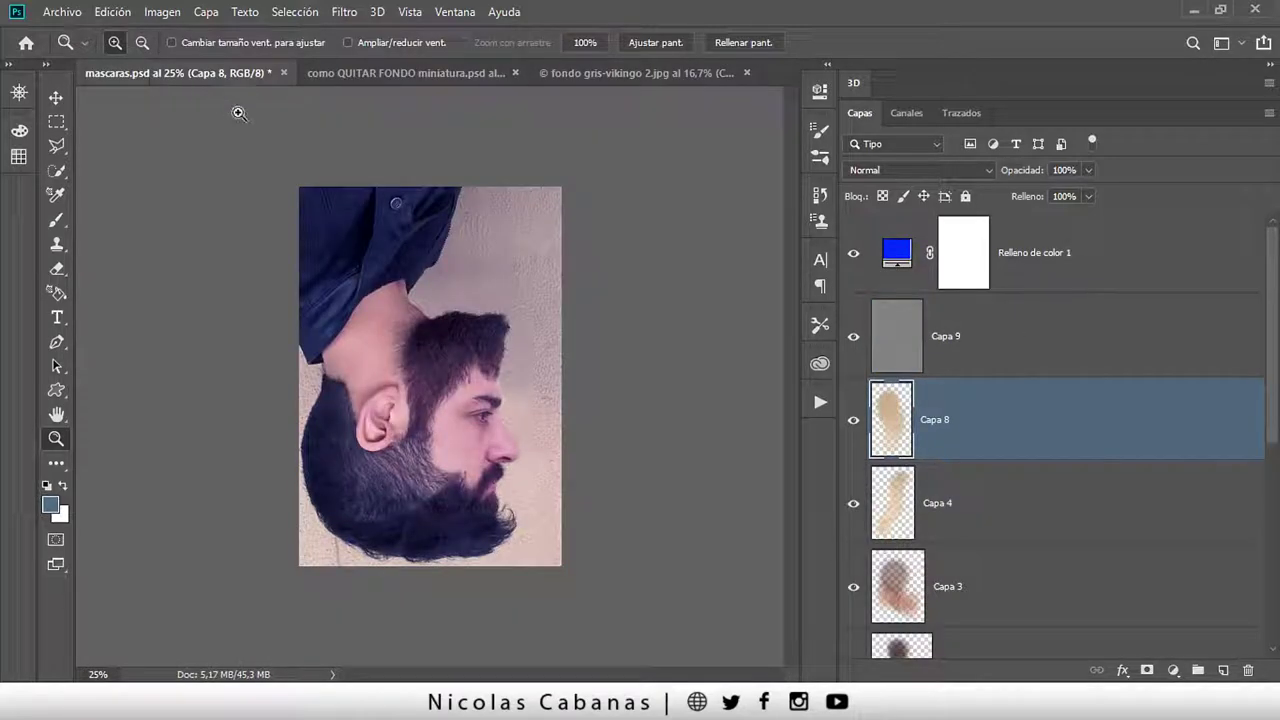